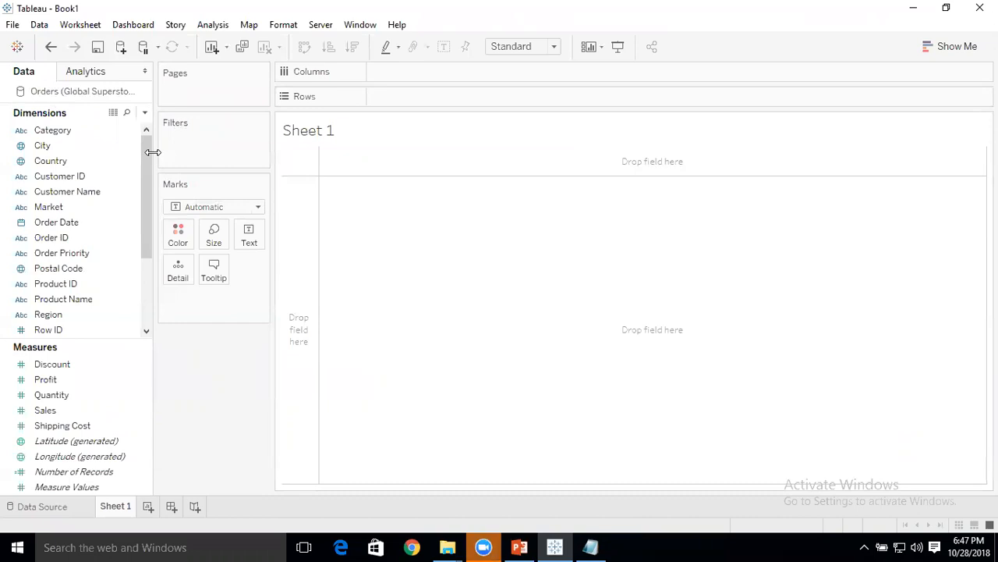
Rename the worksheet Sheet 1 as "Individual Axes".
{"action": "right_click", "coordinate": [118, 498]}
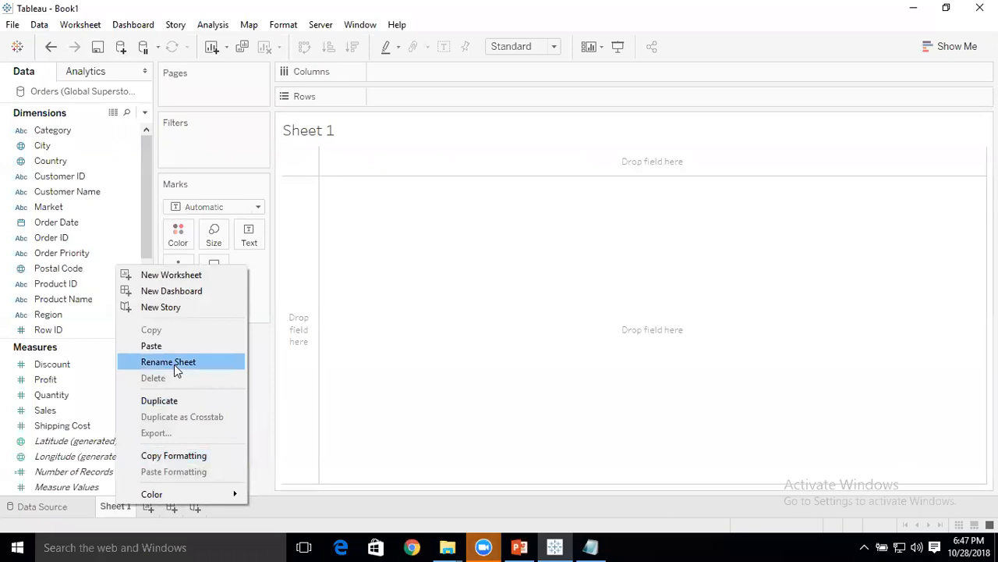
{"action": "left_click", "coordinate": [174, 363]}
{"action": "type", "text": "Ini"}
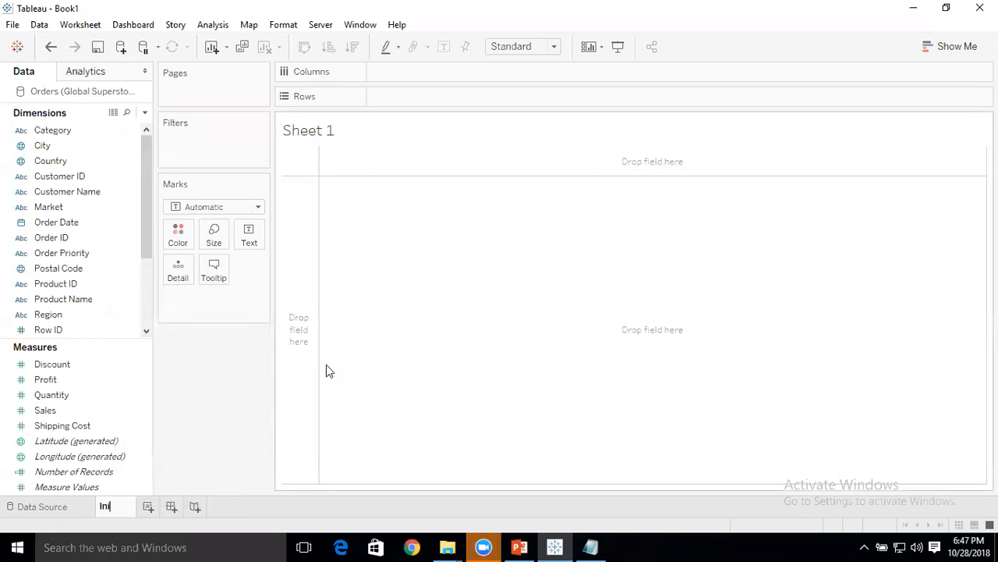
{"action": "type", "text": "dividual Axes"}
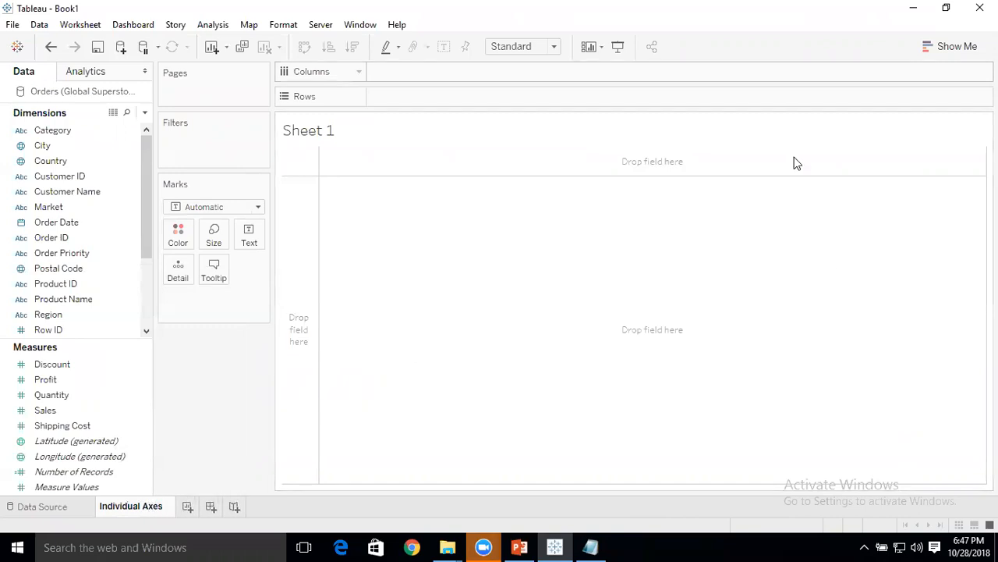
{"action": "key", "text": "Return"}
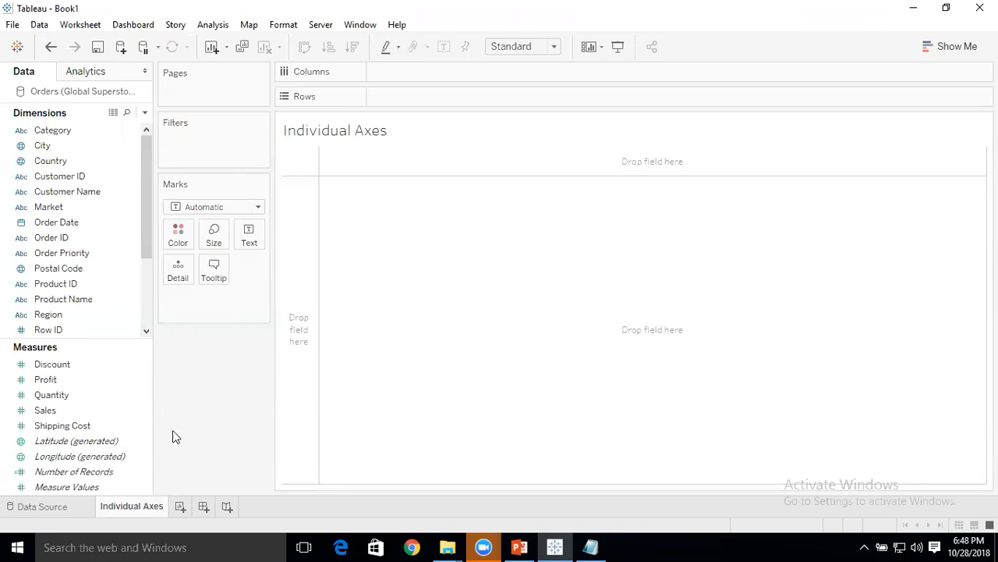
Place Order Date on Columns as the discrete QUARTER(Order Date) field.
{"action": "left_click", "coordinate": [62, 221]}
{"action": "left_click_drag", "start_coordinate": [60, 221], "coordinate": [411, 75]}
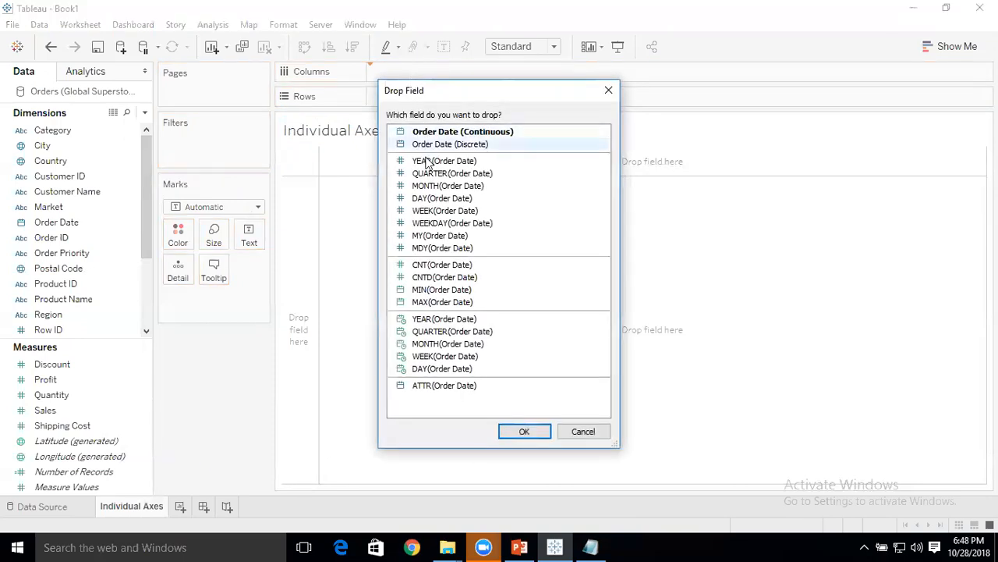
{"action": "double_click", "coordinate": [413, 173]}
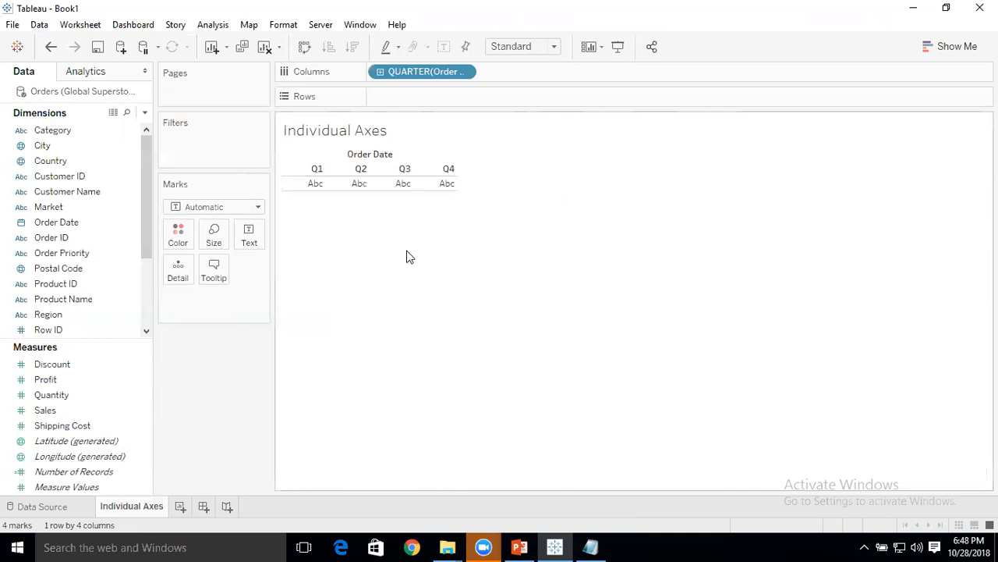
Add the Sales and Profit measures to the view and place both on Rows, Sales first, as individual axes.
{"action": "left_click_drag", "start_coordinate": [62, 414], "coordinate": [527, 83]}
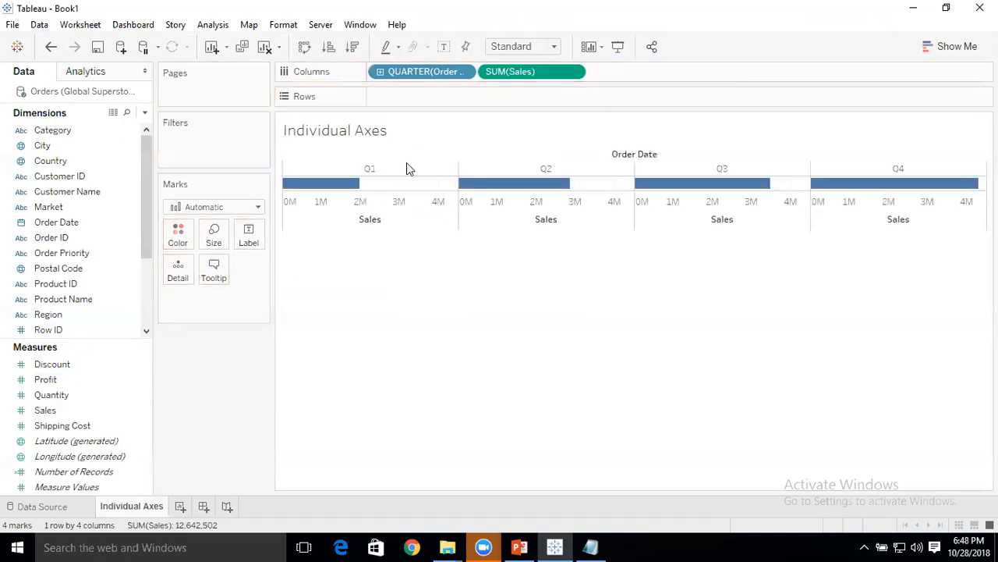
{"action": "left_click_drag", "start_coordinate": [60, 379], "coordinate": [655, 84]}
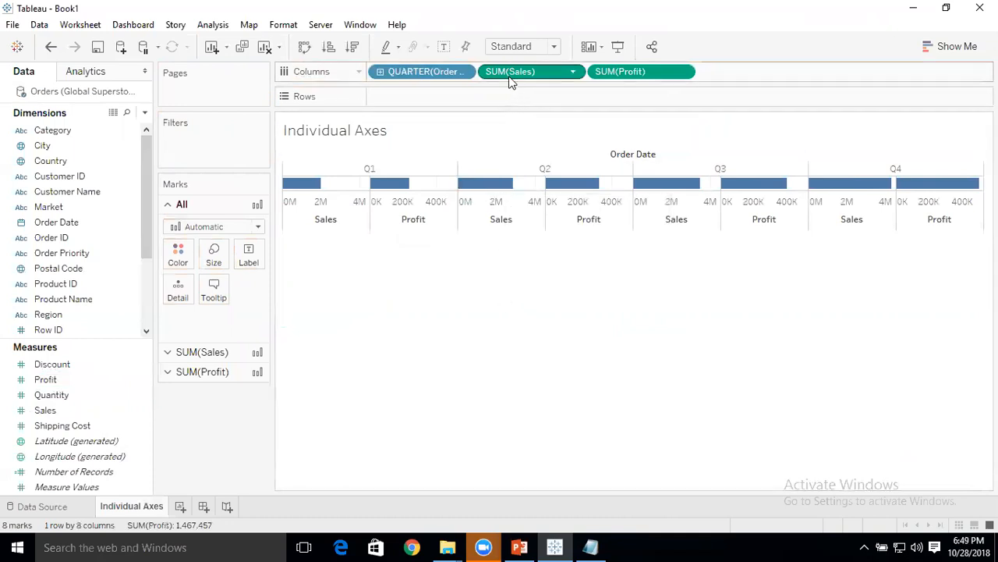
{"action": "left_click_drag", "start_coordinate": [508, 71], "coordinate": [468, 96]}
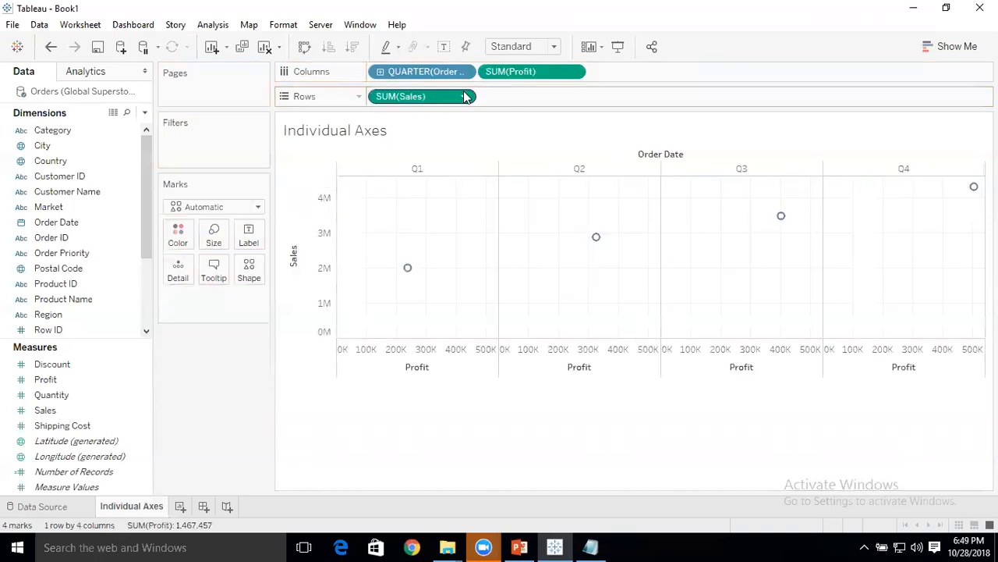
{"action": "left_click_drag", "start_coordinate": [557, 75], "coordinate": [572, 107]}
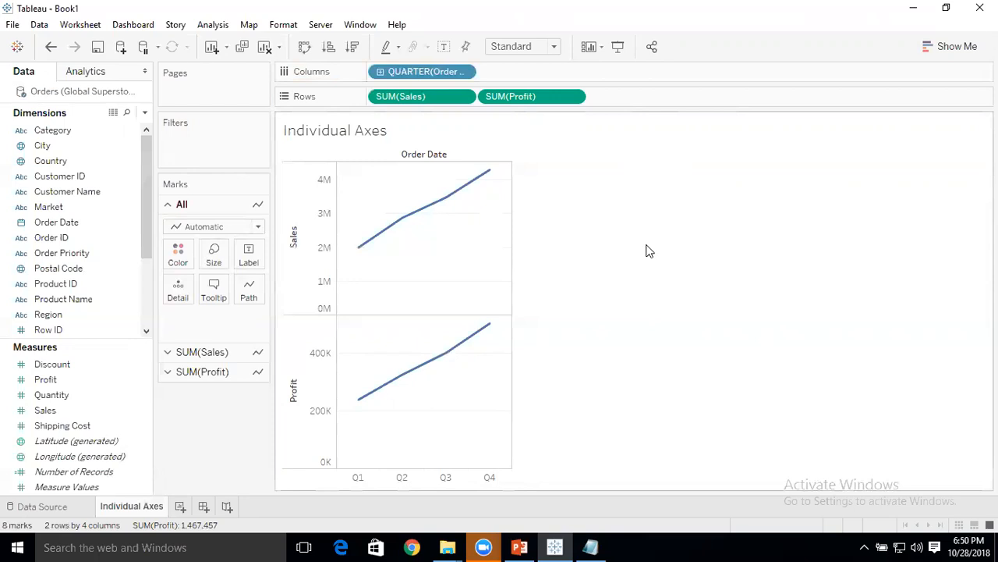
Add a new worksheet and name it "Blended Axes".
{"action": "left_click", "coordinate": [179, 506]}
{"action": "right_click", "coordinate": [188, 505]}
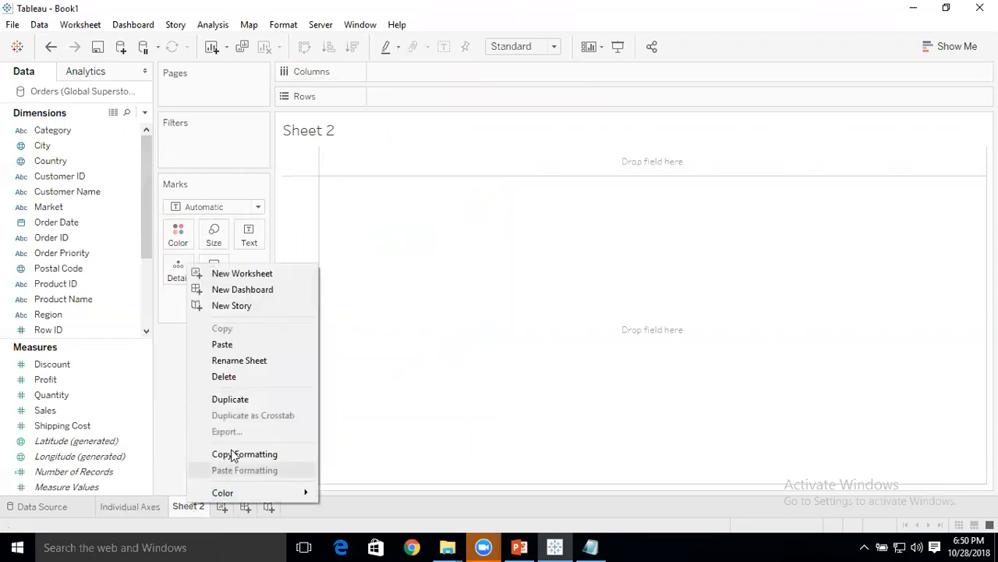
{"action": "left_click", "coordinate": [257, 362]}
{"action": "type", "text": "B"}
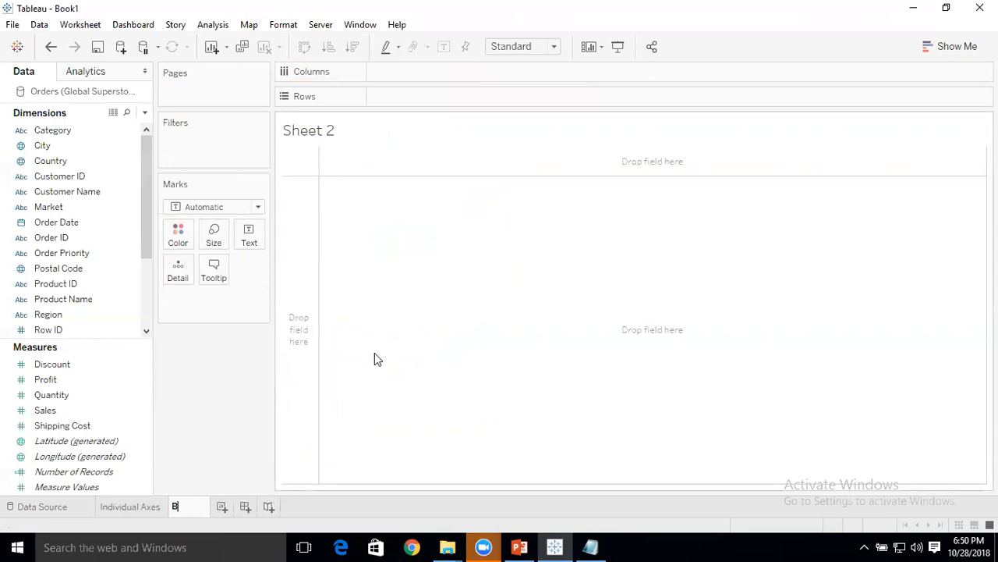
{"action": "type", "text": "lended "}
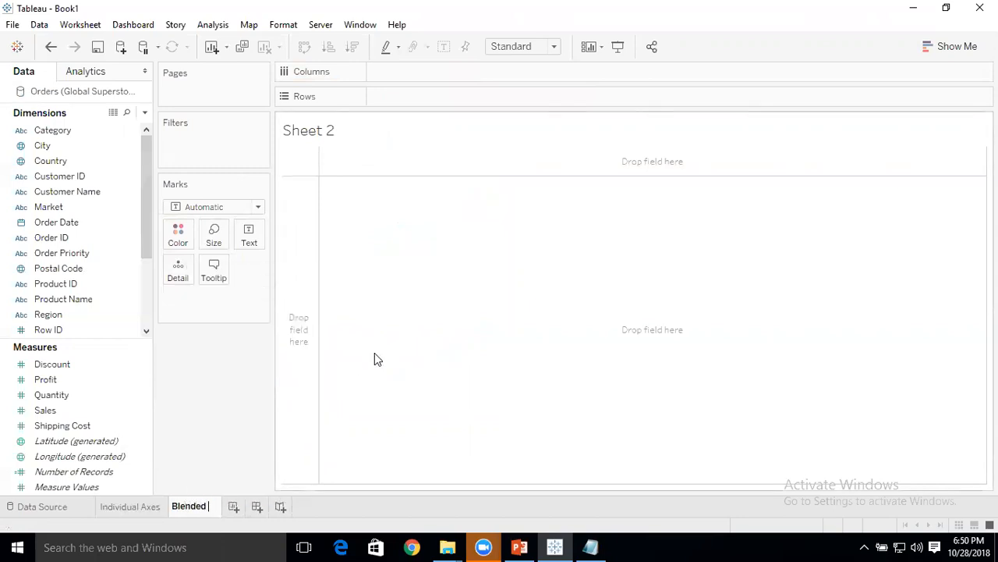
{"action": "type", "text": "Axes"}
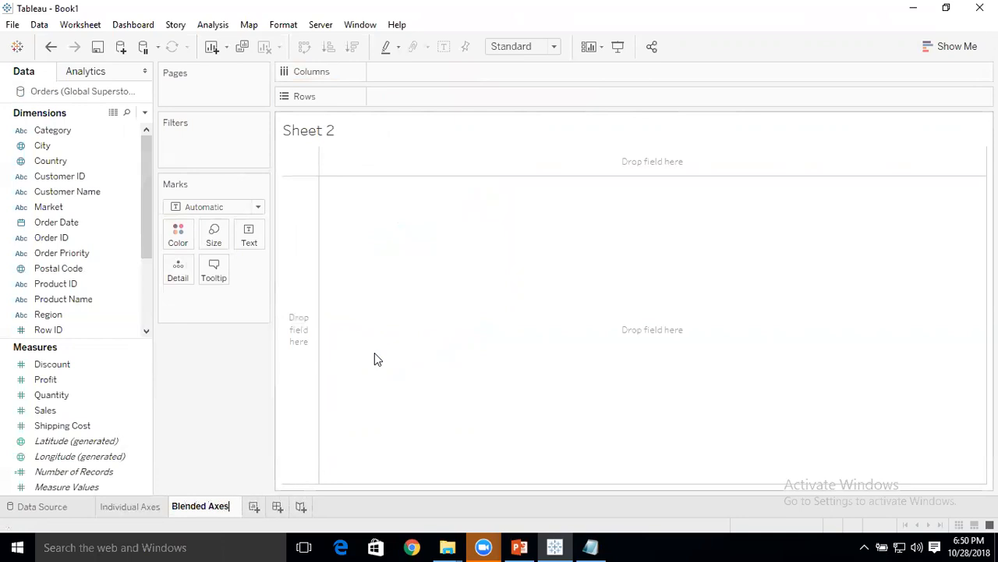
{"action": "key", "text": "Return"}
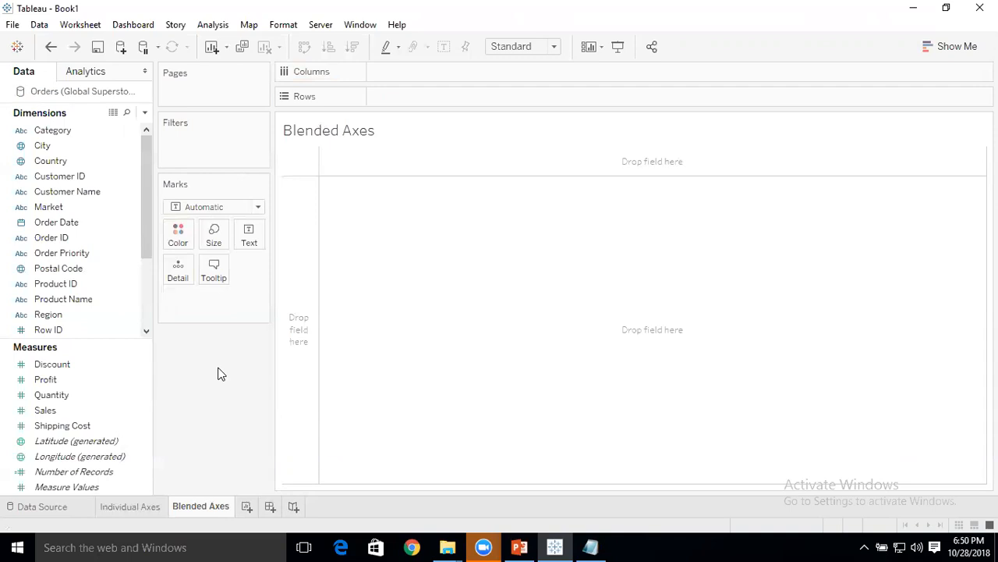
Place the discrete QUARTER(Order Date) field on Columns and the Sales measure on Rows of the Blended Axes sheet.
{"action": "left_click", "coordinate": [117, 224]}
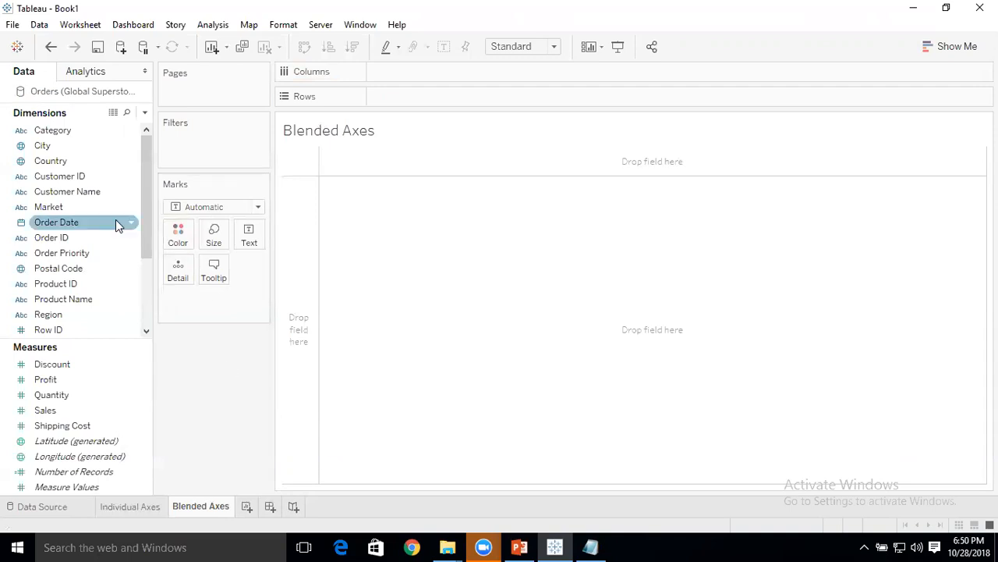
{"action": "left_click_drag", "start_coordinate": [88, 226], "coordinate": [436, 76]}
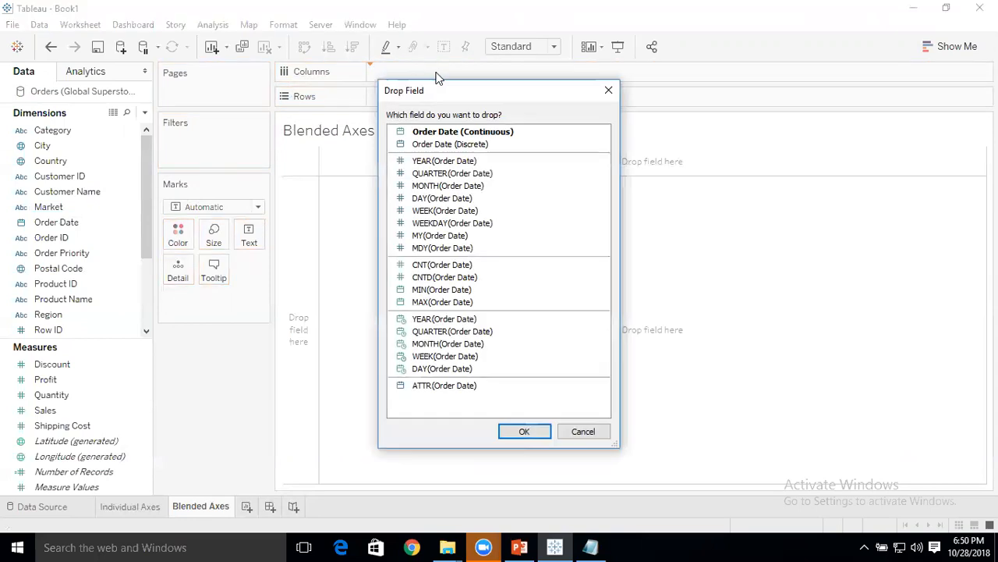
{"action": "double_click", "coordinate": [452, 175]}
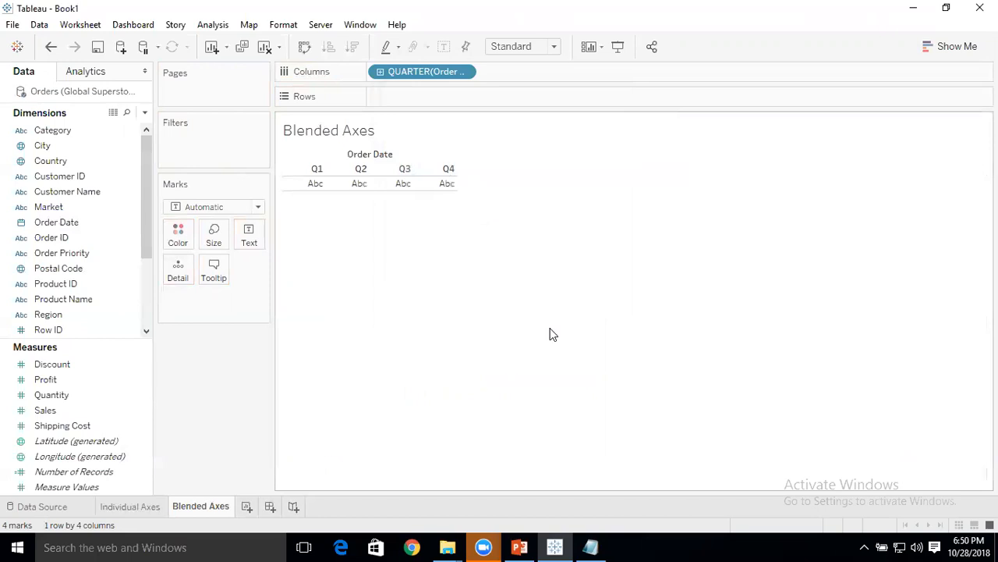
{"action": "left_click_drag", "start_coordinate": [61, 412], "coordinate": [437, 100]}
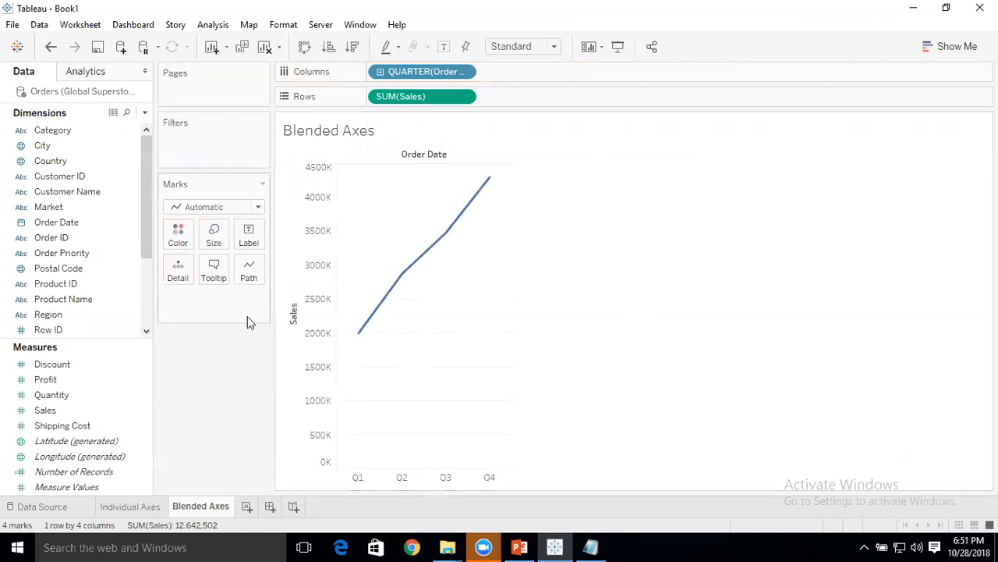
Add the Profit measure onto the existing Sales axis so both measures share one blended axis.
{"action": "left_click", "coordinate": [100, 386]}
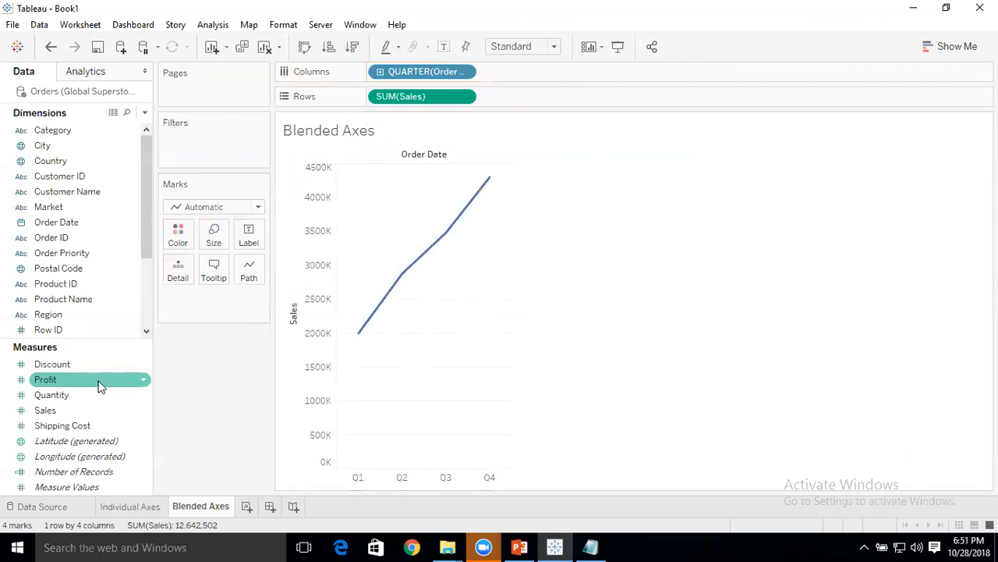
{"action": "left_click_drag", "start_coordinate": [72, 383], "coordinate": [310, 337]}
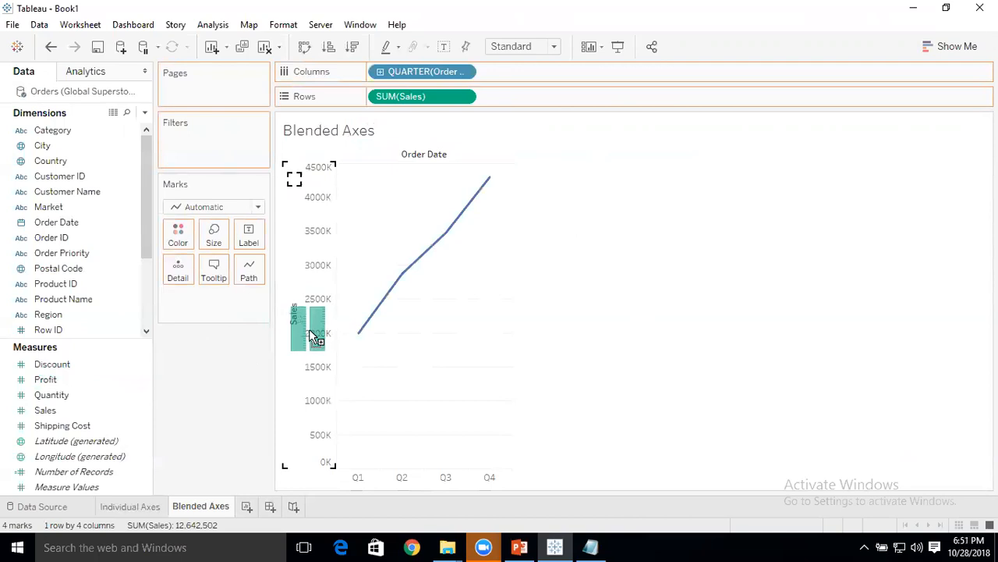
{"action": "left_click_drag", "start_coordinate": [310, 337], "coordinate": [311, 334]}
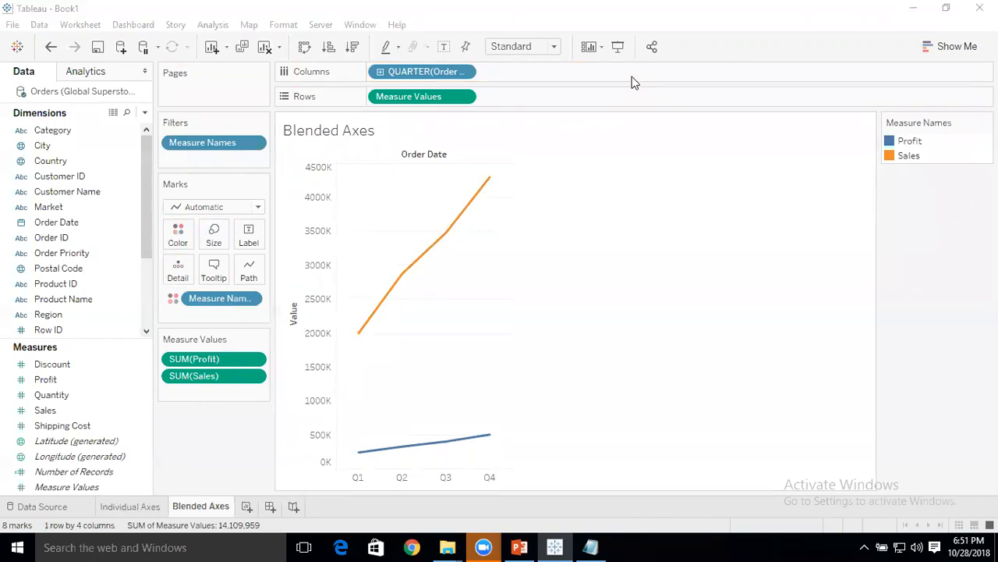
{"action": "mouse_move", "coordinate": [936, 131]}
{"action": "left_mouse_down"}
{"action": "mouse_move", "coordinate": [878, 160]}
{"action": "mouse_move", "coordinate": [917, 176]}
{"action": "mouse_move", "coordinate": [964, 135]}
{"action": "mouse_move", "coordinate": [948, 126]}
{"action": "left_mouse_up"}
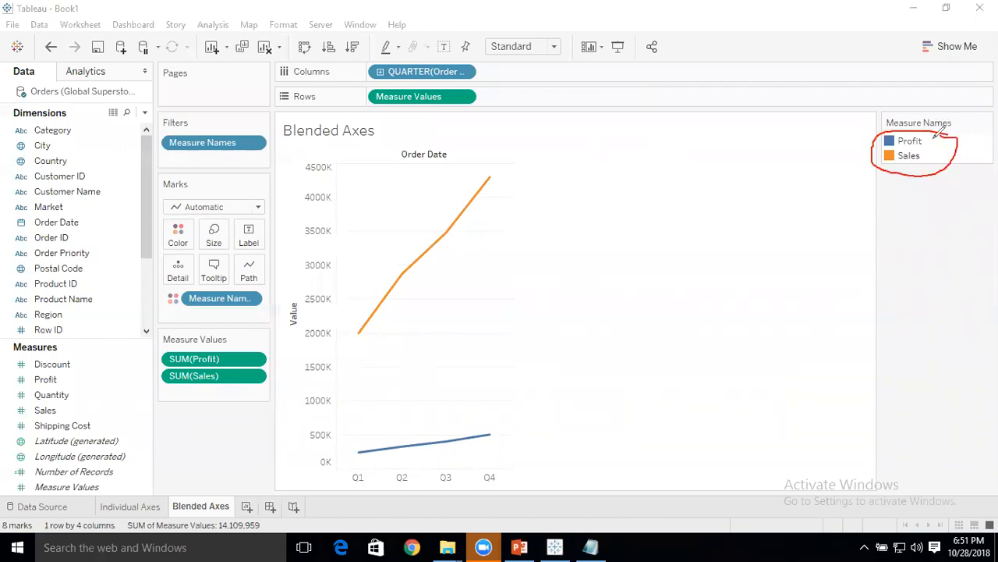
{"action": "left_click_drag", "start_coordinate": [927, 141], "coordinate": [947, 129]}
{"action": "left_click_drag", "start_coordinate": [923, 152], "coordinate": [937, 145]}
{"action": "mouse_move", "coordinate": [294, 150]}
{"action": "left_mouse_down"}
{"action": "mouse_move", "coordinate": [336, 149]}
{"action": "mouse_move", "coordinate": [344, 456]}
{"action": "mouse_move", "coordinate": [327, 473]}
{"action": "mouse_move", "coordinate": [283, 349]}
{"action": "mouse_move", "coordinate": [296, 145]}
{"action": "left_mouse_up"}
{"action": "mouse_move", "coordinate": [490, 158]}
{"action": "left_mouse_down"}
{"action": "mouse_move", "coordinate": [429, 190]}
{"action": "mouse_move", "coordinate": [345, 327]}
{"action": "mouse_move", "coordinate": [504, 193]}
{"action": "mouse_move", "coordinate": [490, 155]}
{"action": "left_mouse_up"}
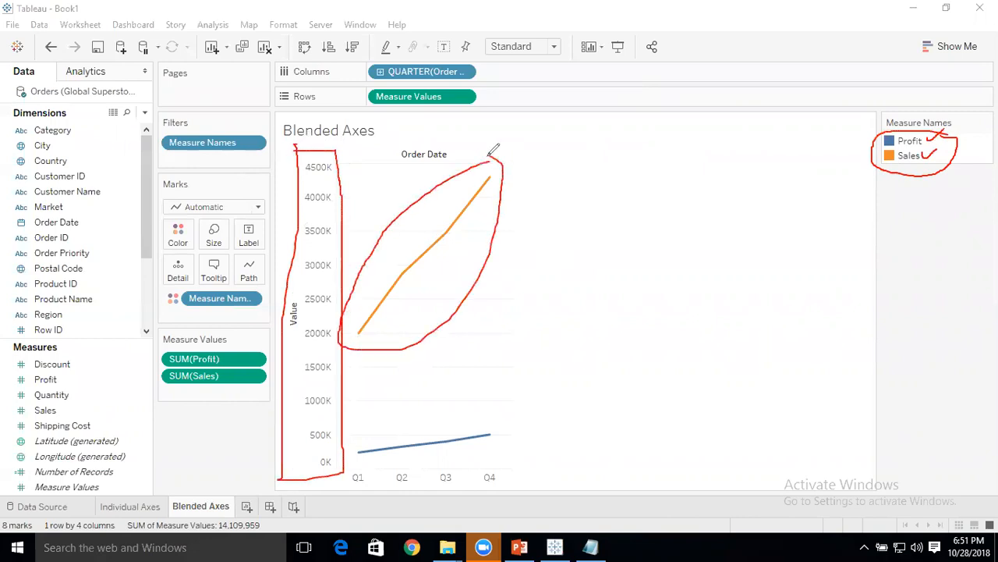
{"action": "mouse_move", "coordinate": [470, 374]}
{"action": "left_mouse_down"}
{"action": "mouse_move", "coordinate": [317, 411]}
{"action": "mouse_move", "coordinate": [475, 455]}
{"action": "mouse_move", "coordinate": [473, 364]}
{"action": "mouse_move", "coordinate": [451, 366]}
{"action": "left_mouse_up"}
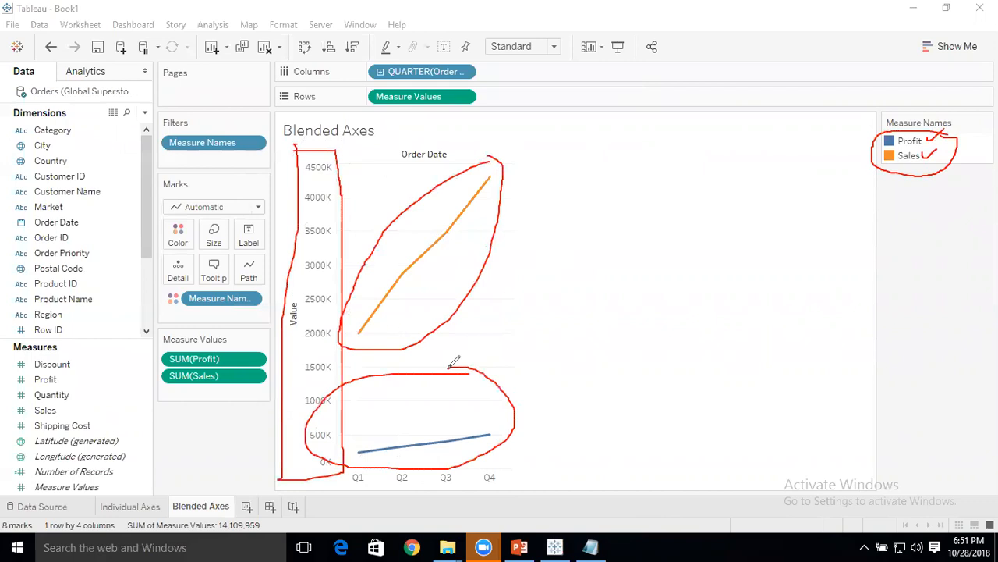
{"action": "left_click", "coordinate": [664, 107]}
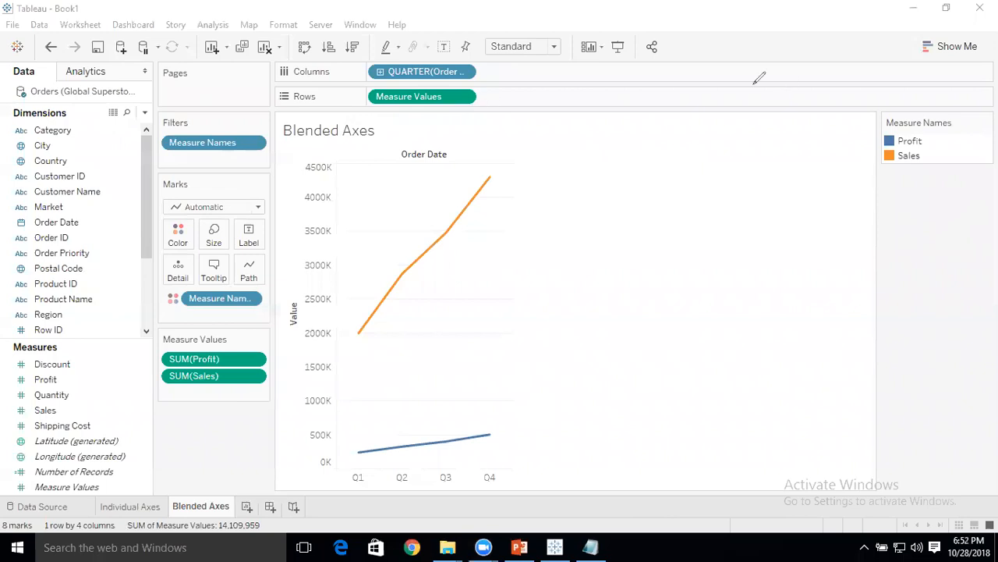
{"action": "mouse_move", "coordinate": [479, 82]}
{"action": "left_mouse_down"}
{"action": "mouse_move", "coordinate": [421, 78]}
{"action": "mouse_move", "coordinate": [361, 99]}
{"action": "mouse_move", "coordinate": [477, 109]}
{"action": "mouse_move", "coordinate": [486, 82]}
{"action": "left_mouse_up"}
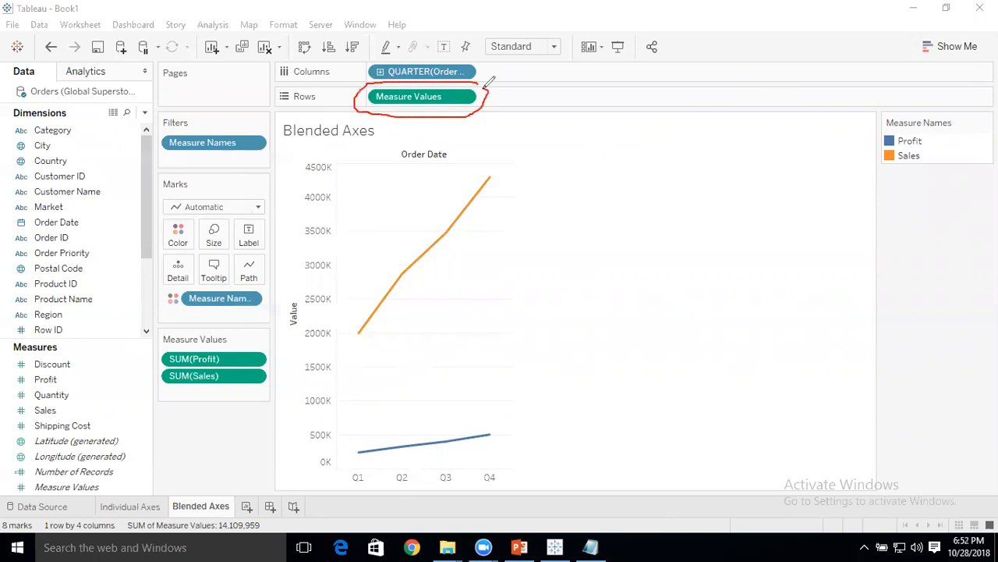
{"action": "mouse_move", "coordinate": [246, 124]}
{"action": "left_mouse_down"}
{"action": "mouse_move", "coordinate": [150, 143]}
{"action": "mouse_move", "coordinate": [294, 145]}
{"action": "mouse_move", "coordinate": [237, 131]}
{"action": "left_mouse_up"}
{"action": "mouse_move", "coordinate": [224, 284]}
{"action": "left_mouse_down"}
{"action": "mouse_move", "coordinate": [156, 311]}
{"action": "mouse_move", "coordinate": [304, 290]}
{"action": "mouse_move", "coordinate": [213, 281]}
{"action": "left_mouse_up"}
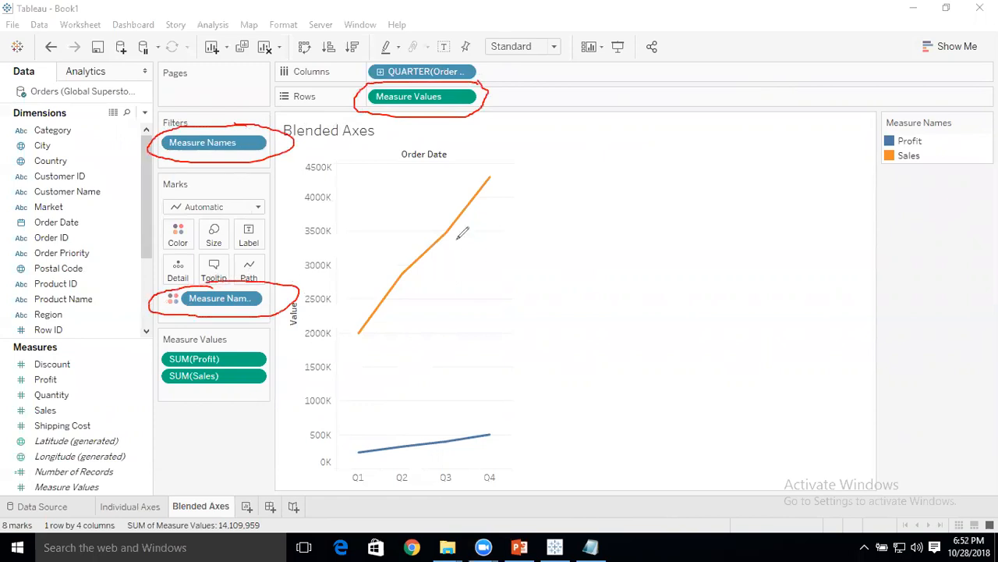
{"action": "key", "text": "e"}
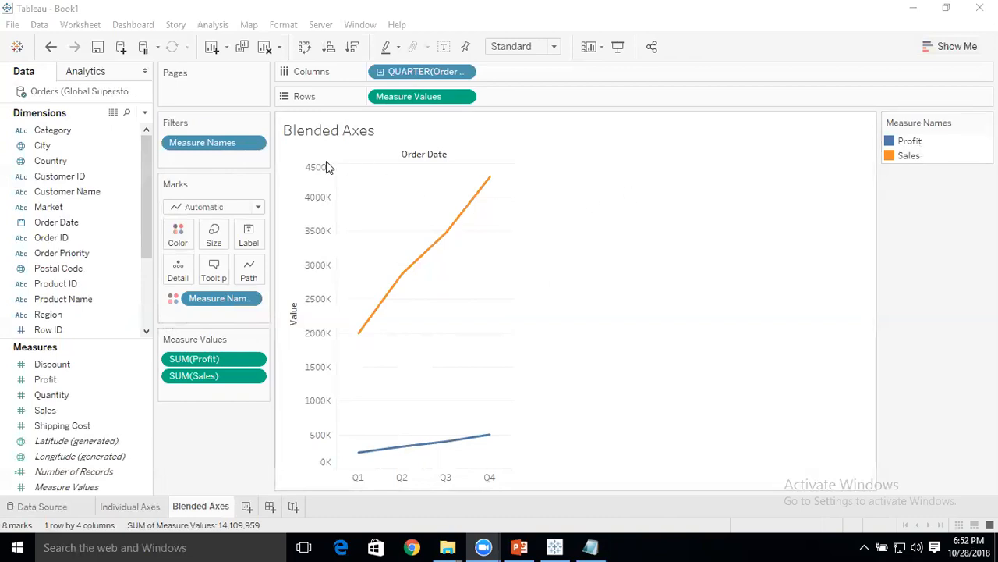
Review which measures are selected in the Measure Names filter of the Blended Axes sheet.
{"action": "left_click", "coordinate": [254, 145]}
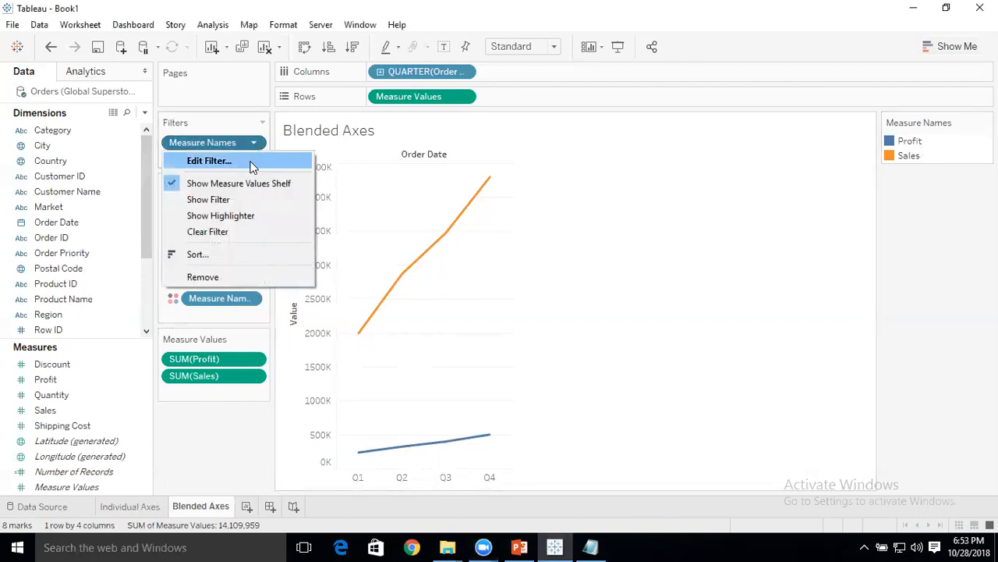
{"action": "left_click", "coordinate": [251, 164]}
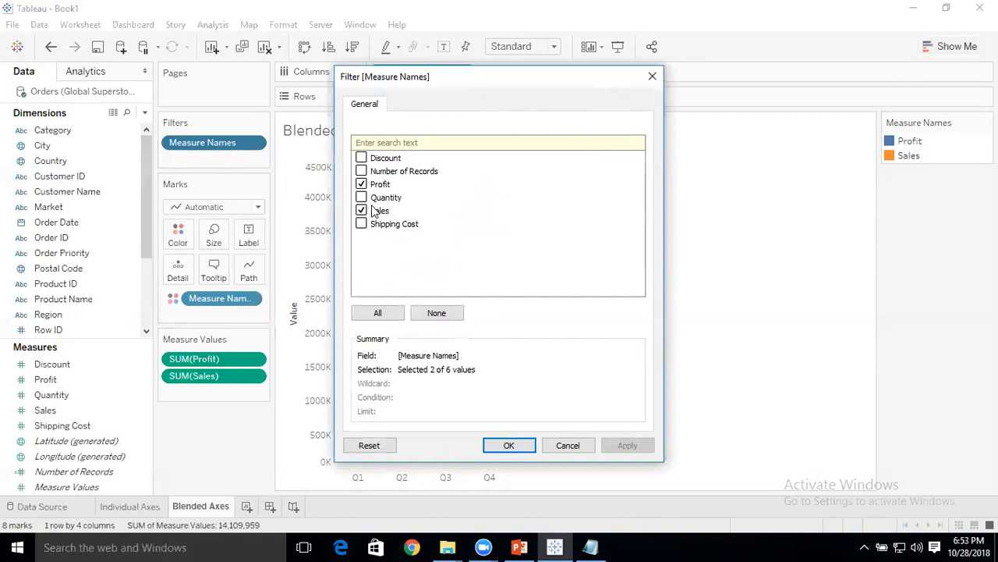
{"action": "left_click", "coordinate": [508, 448]}
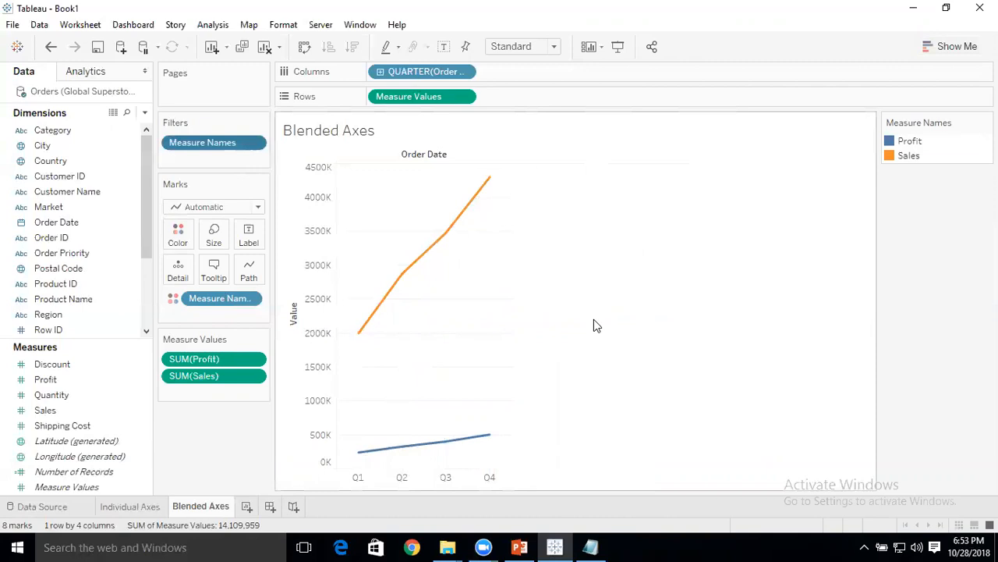
{"action": "left_click", "coordinate": [254, 144]}
{"action": "left_click", "coordinate": [249, 164]}
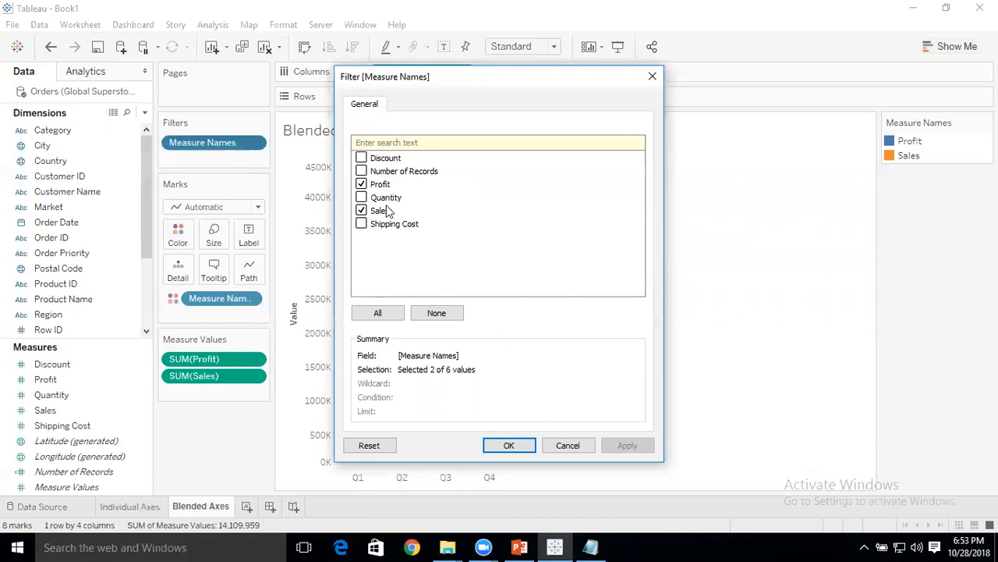
{"action": "left_click", "coordinate": [565, 445]}
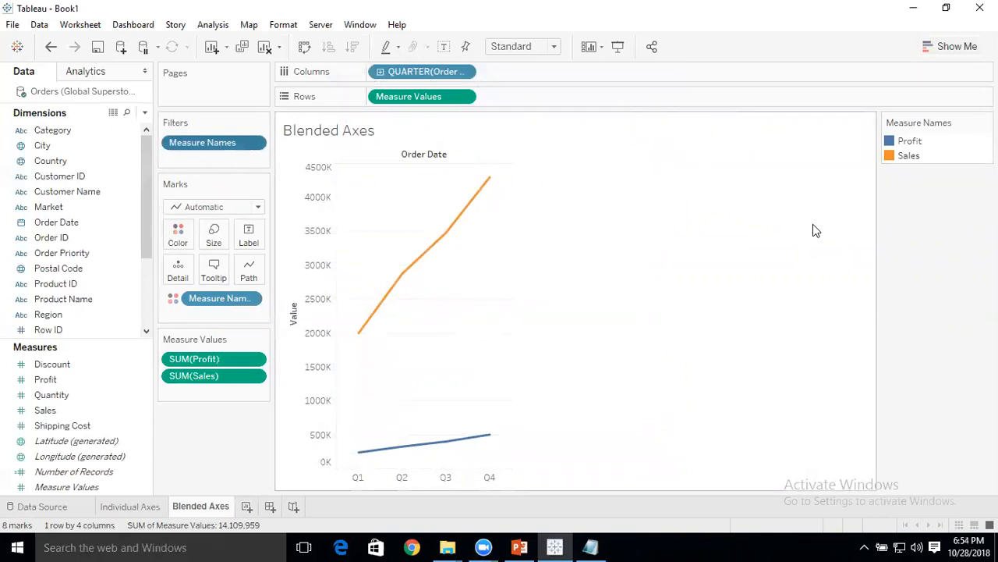
Add a new worksheet and name it "Dual Axes".
{"action": "left_click", "coordinate": [245, 507]}
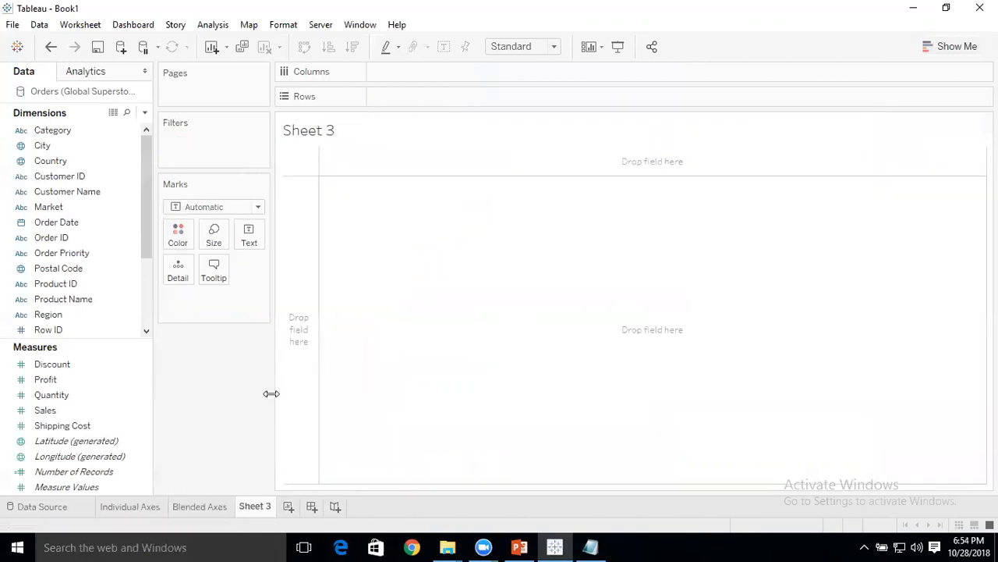
{"action": "right_click", "coordinate": [255, 508]}
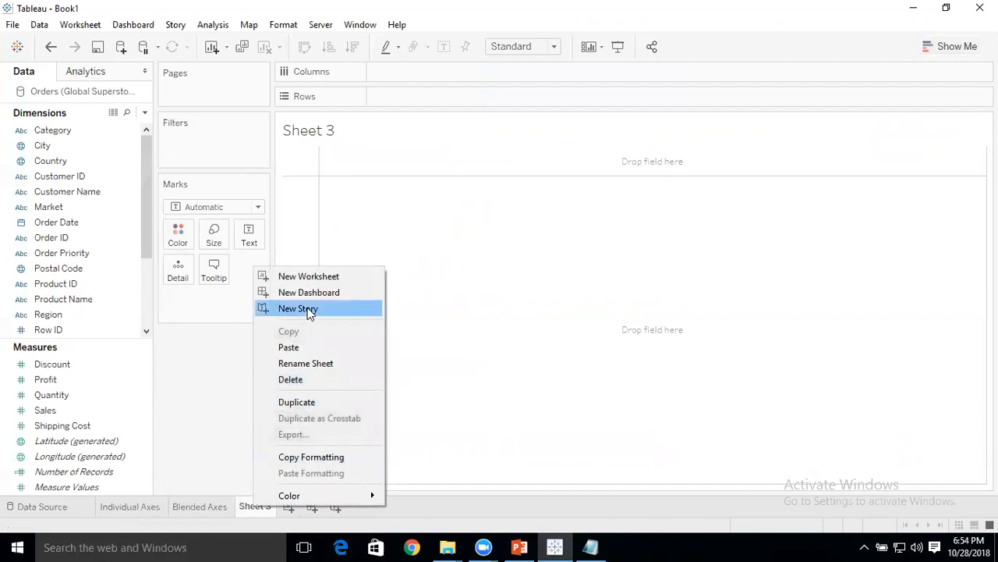
{"action": "left_click", "coordinate": [323, 362]}
{"action": "type", "text": "Dual A"}
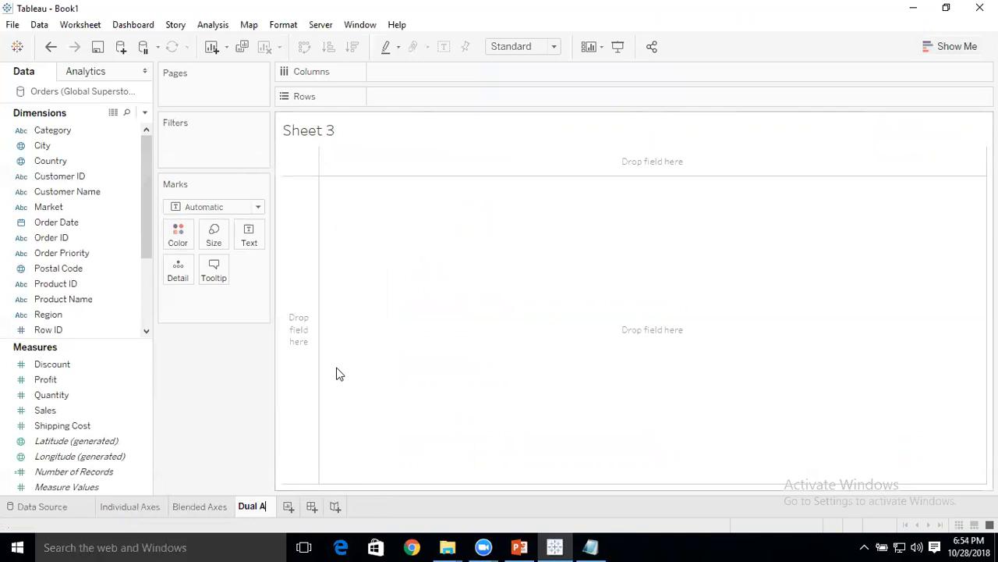
{"action": "type", "text": "xes"}
{"action": "key", "text": "Return"}
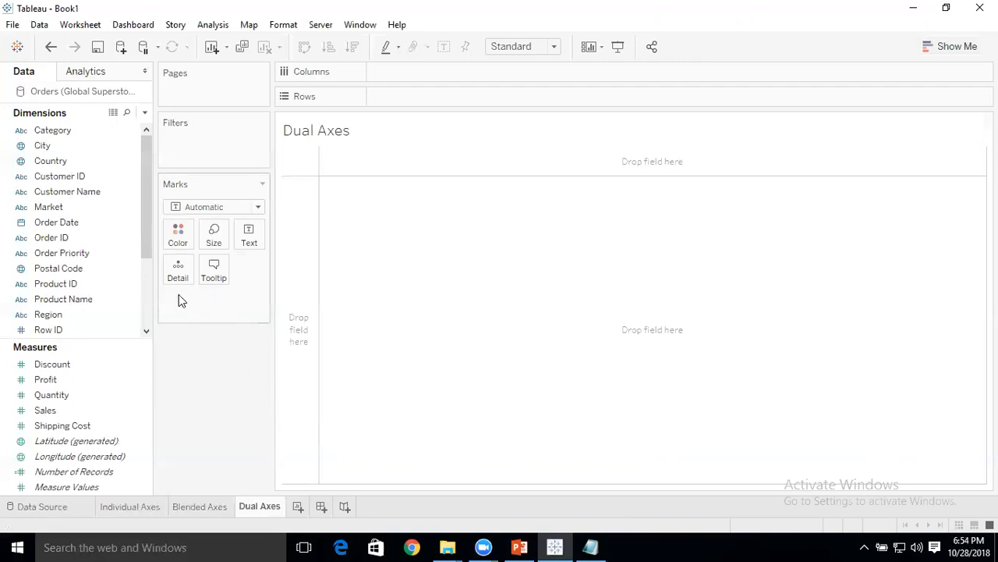
Plot Sales on Rows by the discrete QUARTER(Order Date) on Columns of the Dual Axes sheet, with Profit on a secondary axis.
{"action": "left_click", "coordinate": [71, 221]}
{"action": "left_click_drag", "start_coordinate": [70, 217], "coordinate": [408, 72]}
{"action": "double_click", "coordinate": [430, 170]}
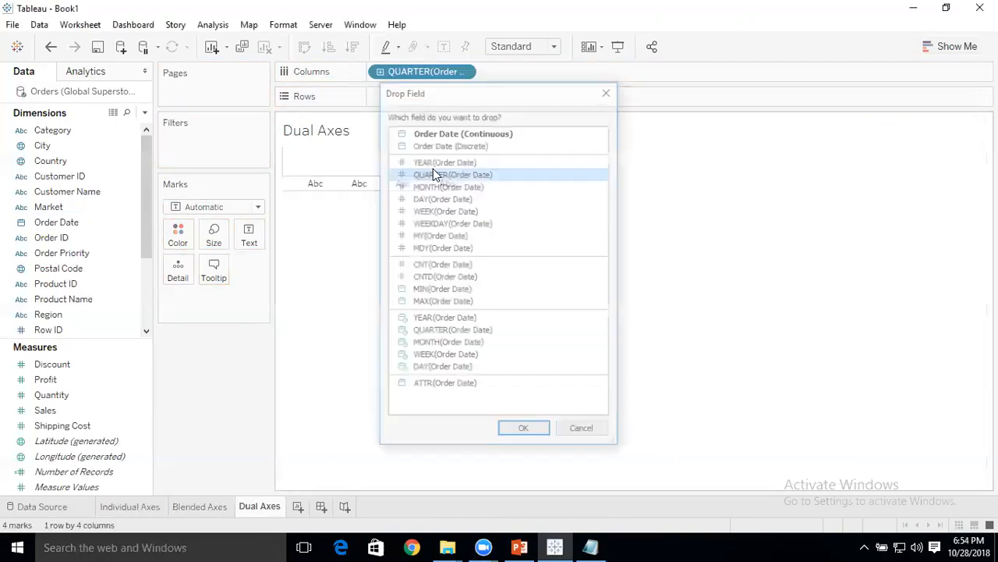
{"action": "left_click", "coordinate": [87, 364]}
{"action": "left_click_drag", "start_coordinate": [67, 411], "coordinate": [427, 101]}
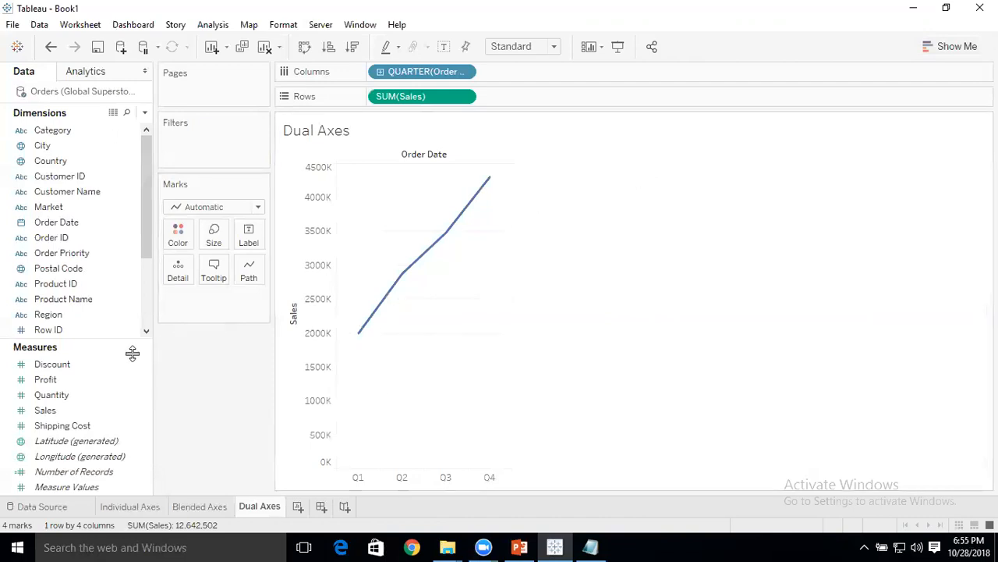
{"action": "left_click_drag", "start_coordinate": [64, 387], "coordinate": [509, 266]}
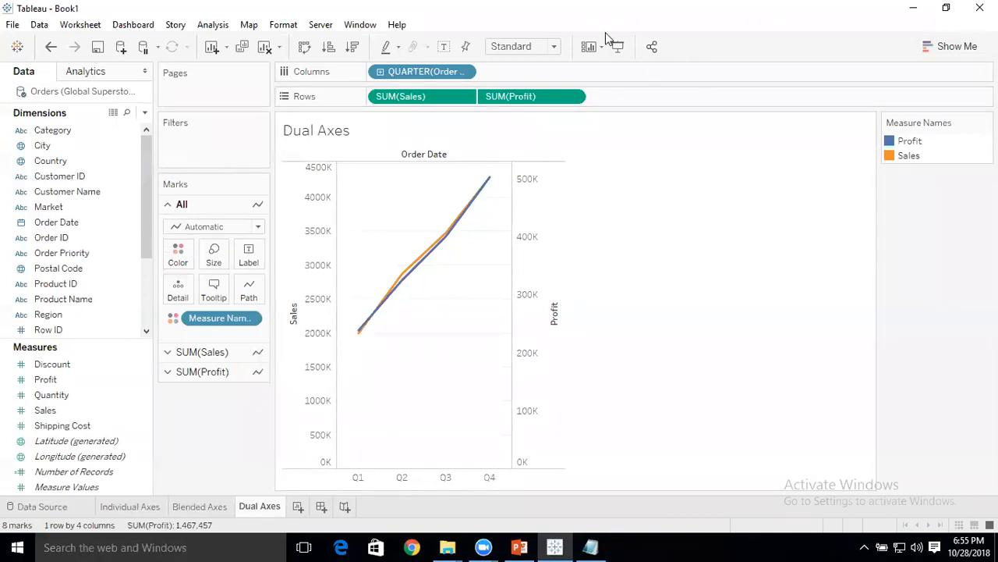
{"action": "left_click_drag", "start_coordinate": [878, 142], "coordinate": [898, 129]}
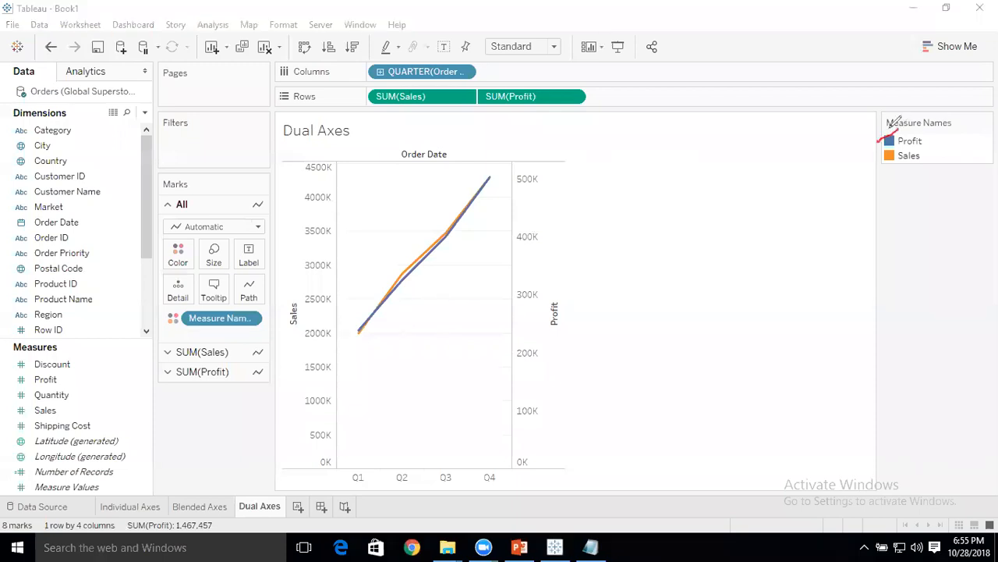
{"action": "mouse_move", "coordinate": [360, 328]}
{"action": "left_mouse_down"}
{"action": "mouse_move", "coordinate": [481, 189]}
{"action": "mouse_move", "coordinate": [503, 185]}
{"action": "mouse_move", "coordinate": [465, 237]}
{"action": "left_mouse_up"}
{"action": "mouse_move", "coordinate": [519, 164]}
{"action": "left_mouse_down"}
{"action": "mouse_move", "coordinate": [564, 234]}
{"action": "mouse_move", "coordinate": [558, 460]}
{"action": "mouse_move", "coordinate": [485, 383]}
{"action": "mouse_move", "coordinate": [501, 164]}
{"action": "mouse_move", "coordinate": [574, 170]}
{"action": "left_mouse_up"}
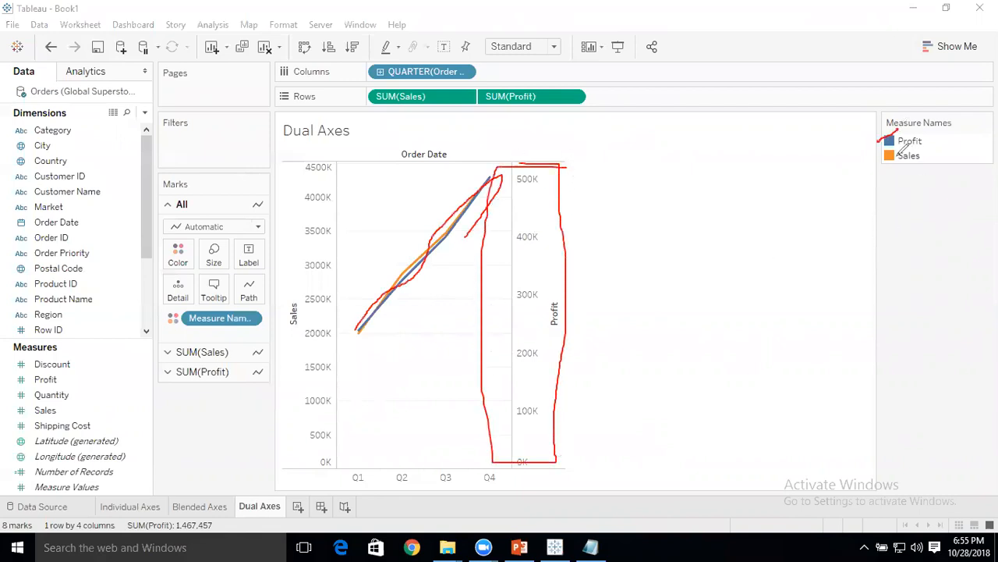
{"action": "mouse_move", "coordinate": [903, 151]}
{"action": "left_mouse_down"}
{"action": "mouse_move", "coordinate": [879, 161]}
{"action": "mouse_move", "coordinate": [920, 149]}
{"action": "mouse_move", "coordinate": [875, 161]}
{"action": "mouse_move", "coordinate": [890, 152]}
{"action": "left_mouse_up"}
{"action": "mouse_move", "coordinate": [287, 159]}
{"action": "left_mouse_down"}
{"action": "mouse_move", "coordinate": [323, 157]}
{"action": "mouse_move", "coordinate": [339, 218]}
{"action": "mouse_move", "coordinate": [338, 463]}
{"action": "mouse_move", "coordinate": [297, 448]}
{"action": "mouse_move", "coordinate": [287, 159]}
{"action": "left_mouse_up"}
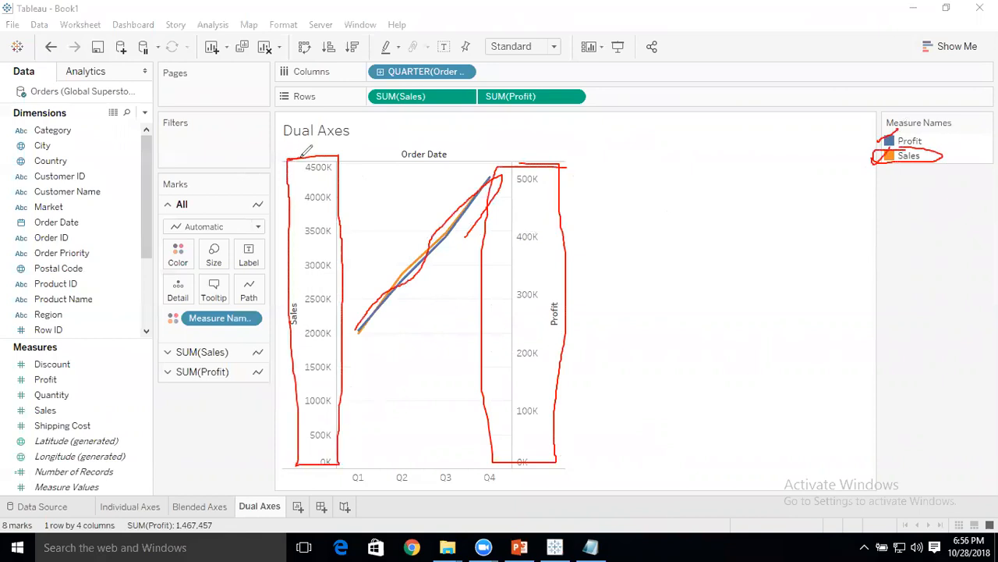
{"action": "key", "text": "e"}
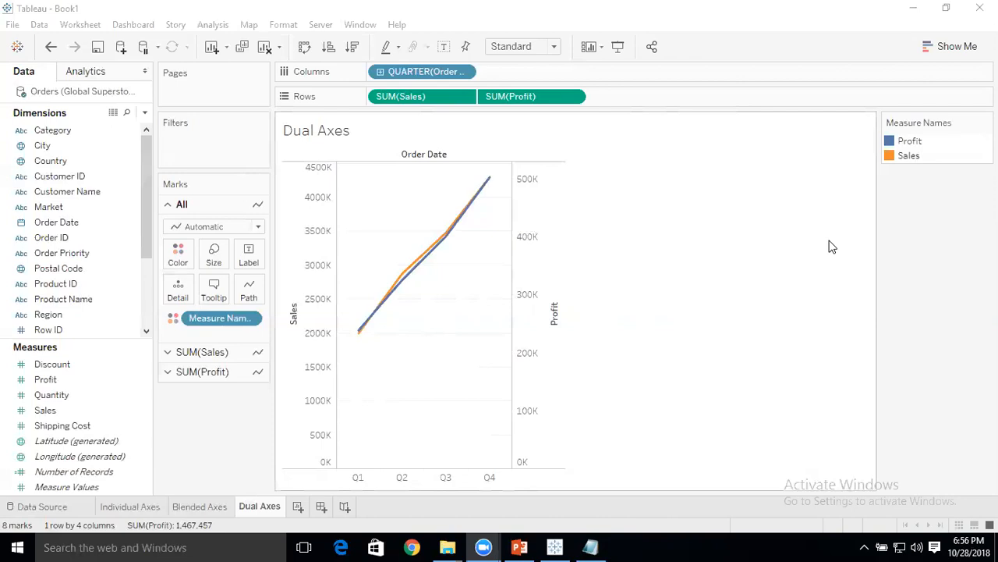
Synchronize the secondary Profit axis with the Sales axis on the Dual Axes sheet.
{"action": "right_click", "coordinate": [535, 226]}
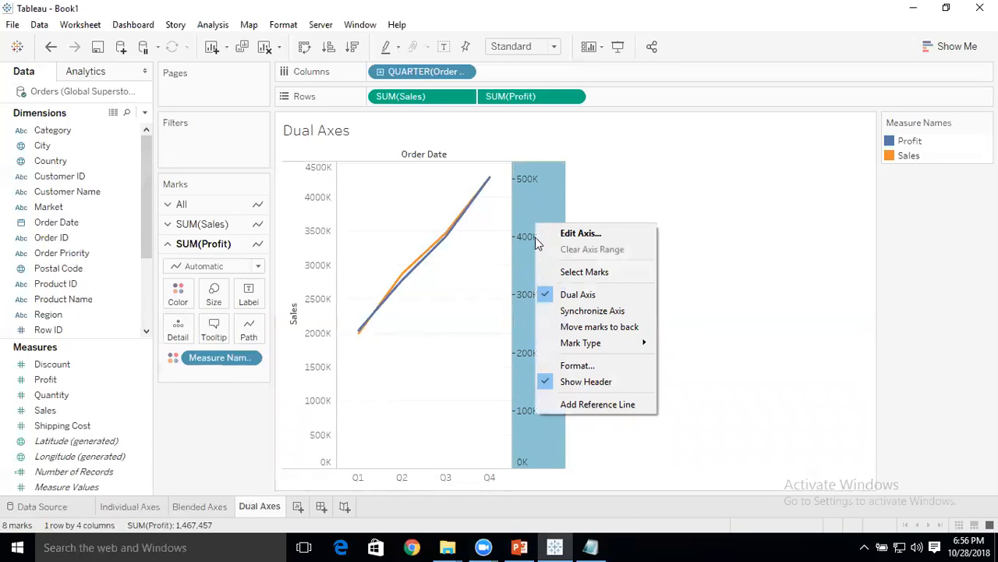
{"action": "left_click", "coordinate": [572, 312]}
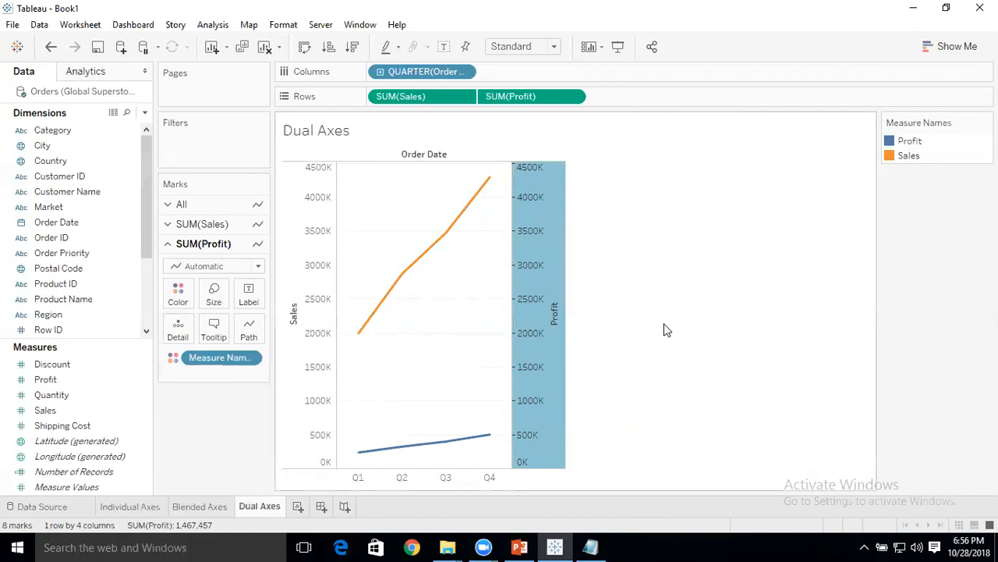
{"action": "left_click", "coordinate": [694, 274]}
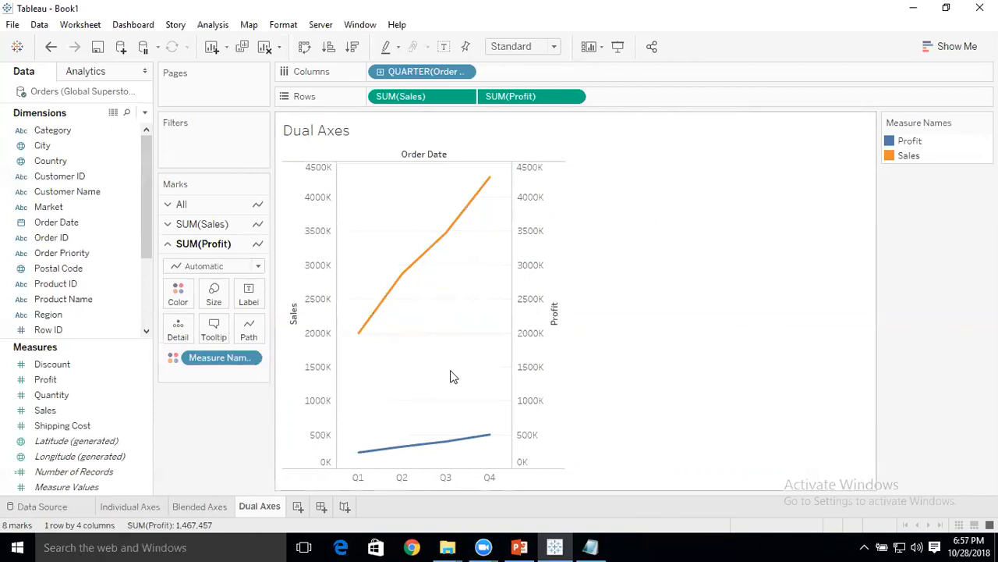
Add another new worksheet after the Dual Axes sheet.
{"action": "left_click", "coordinate": [298, 506]}
{"action": "right_click", "coordinate": [305, 507]}
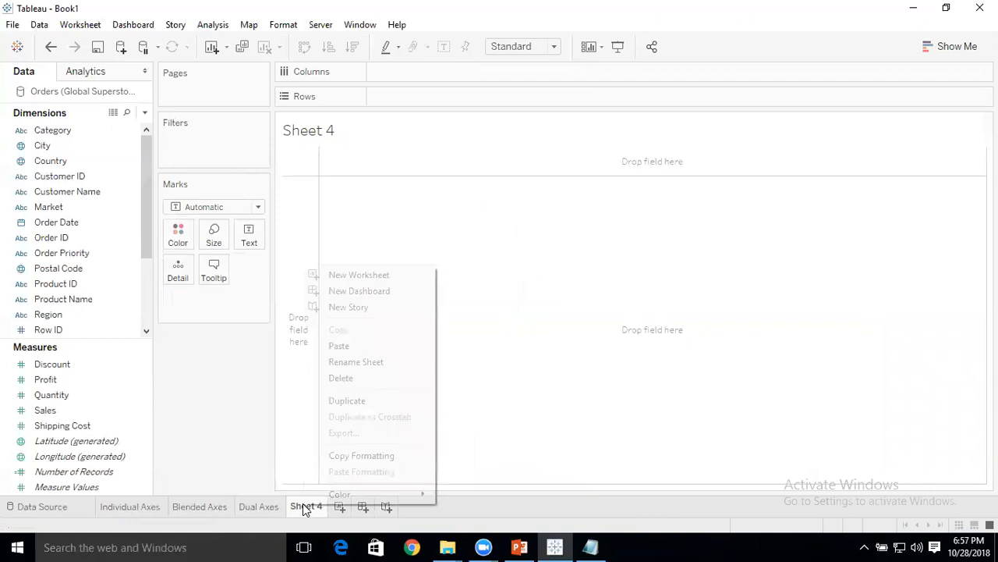
{"action": "left_click", "coordinate": [363, 352]}
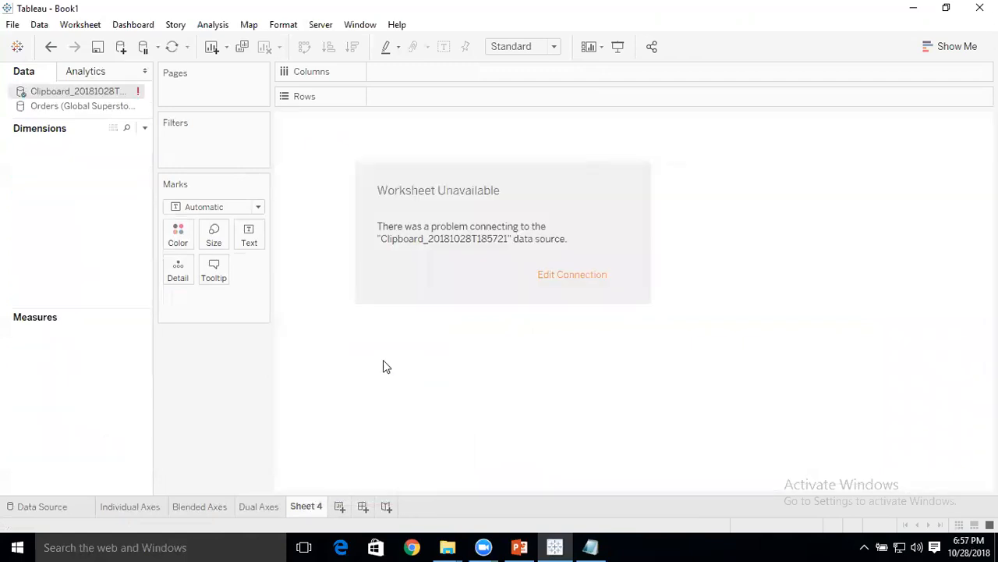
{"action": "left_click", "coordinate": [50, 47]}
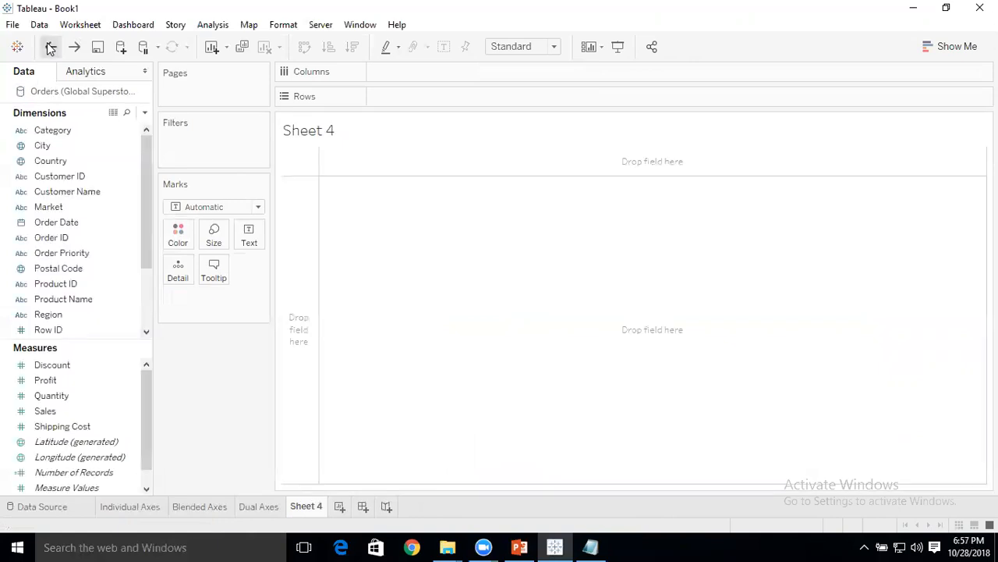
Rename the new worksheet as "Combination Charts".
{"action": "right_click", "coordinate": [315, 505]}
{"action": "left_click", "coordinate": [390, 362]}
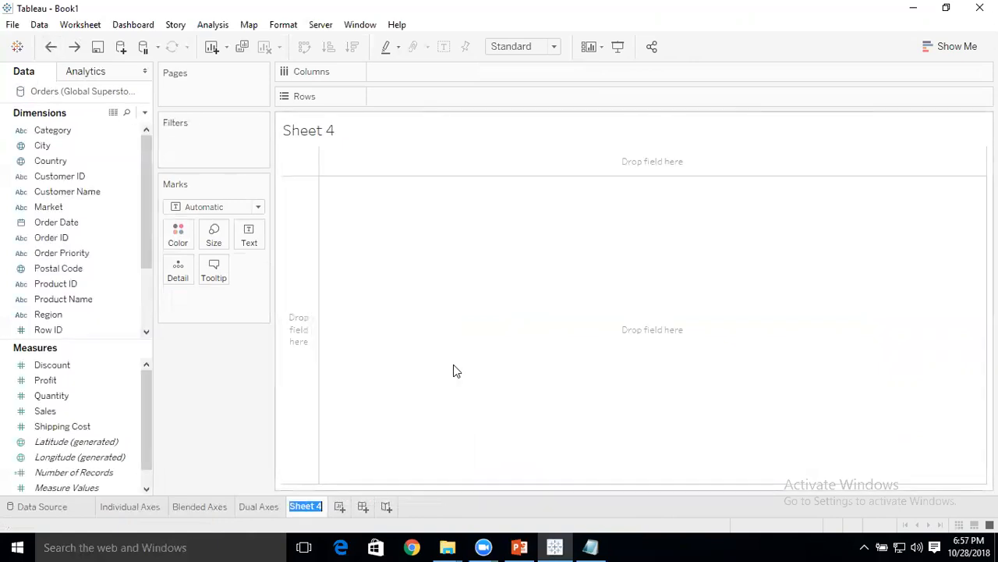
{"action": "type", "text": "Co"}
{"action": "type", "text": "nin"}
{"action": "key", "text": "BackSpace"}
{"action": "key", "text": "BackSpace"}
{"action": "key", "text": "BackSpace"}
{"action": "type", "text": "bination Charts"}
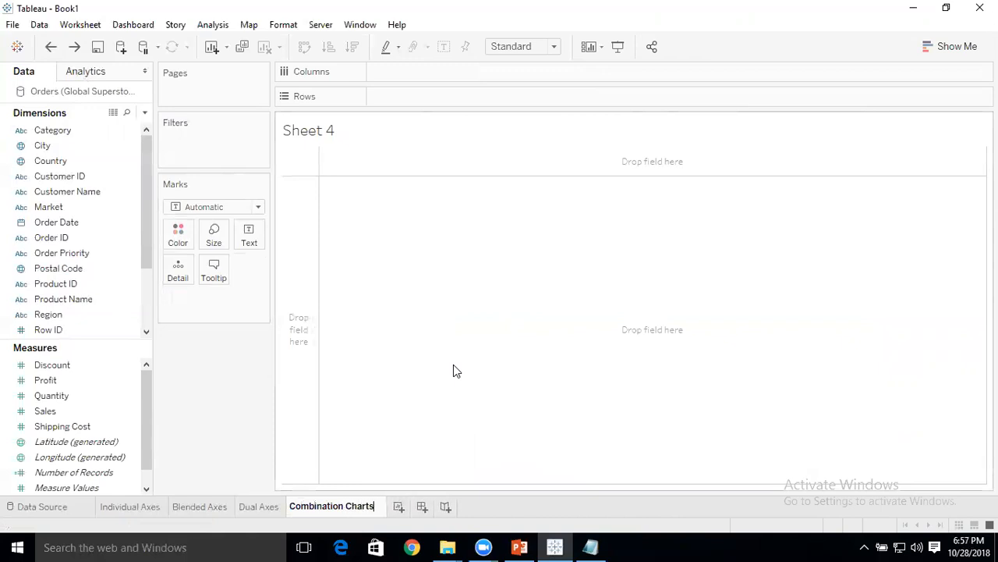
{"action": "key", "text": "Return"}
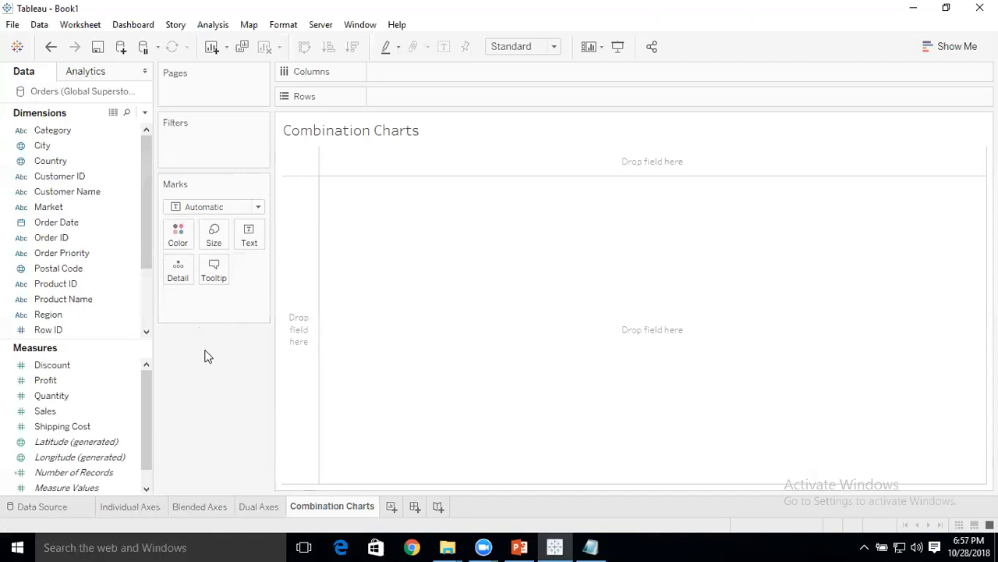
{"action": "left_click", "coordinate": [252, 508]}
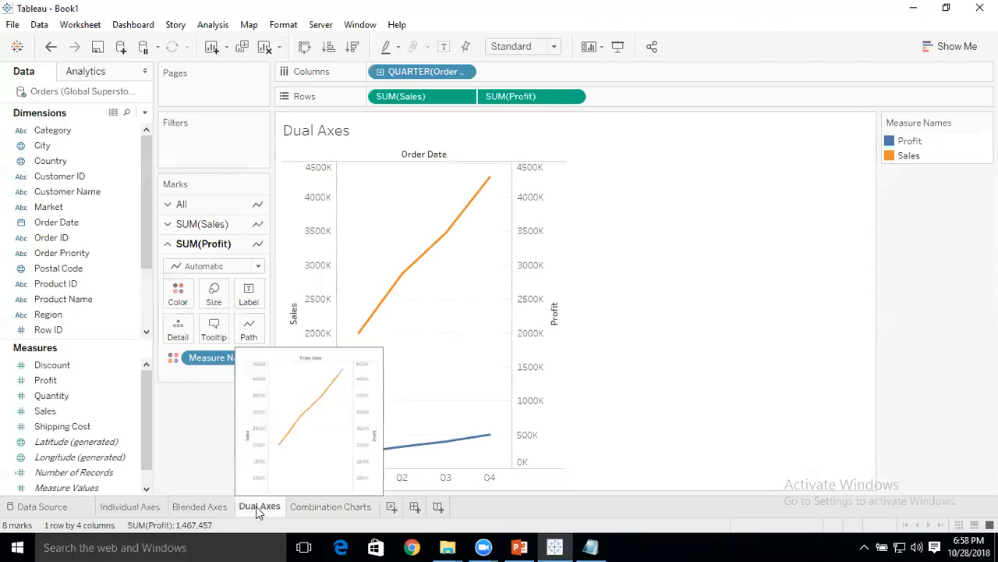
{"action": "left_click", "coordinate": [331, 507]}
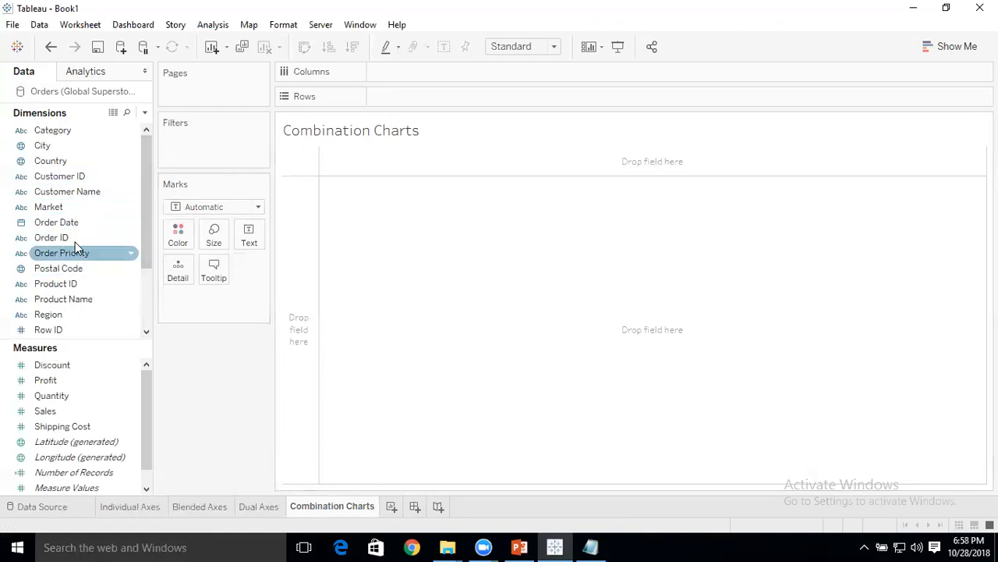
Plot Sales by the discrete QUARTER(Order Date) on the Combination Charts sheet and add Profit as a secondary axis.
{"action": "left_click_drag", "start_coordinate": [73, 222], "coordinate": [396, 71]}
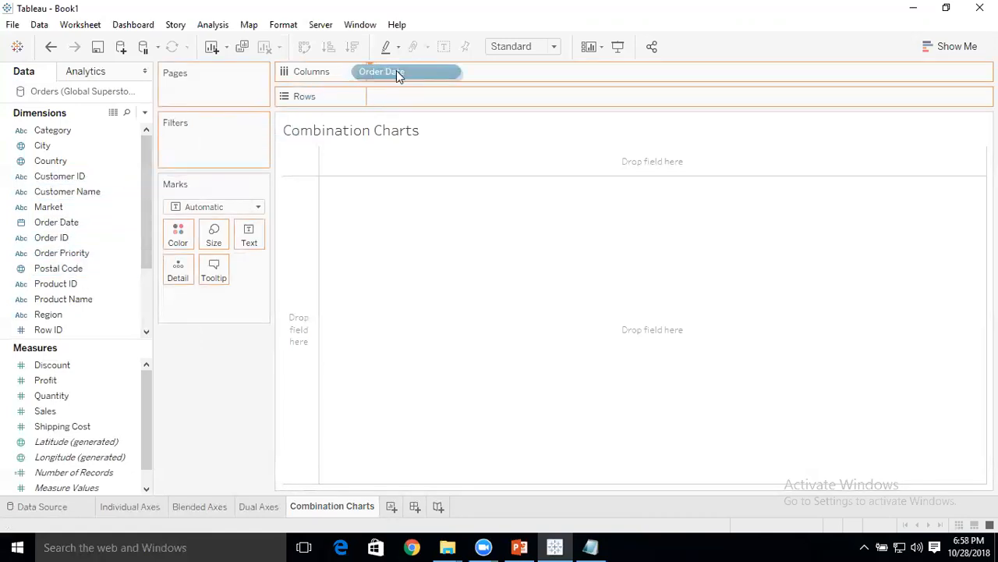
{"action": "double_click", "coordinate": [424, 172]}
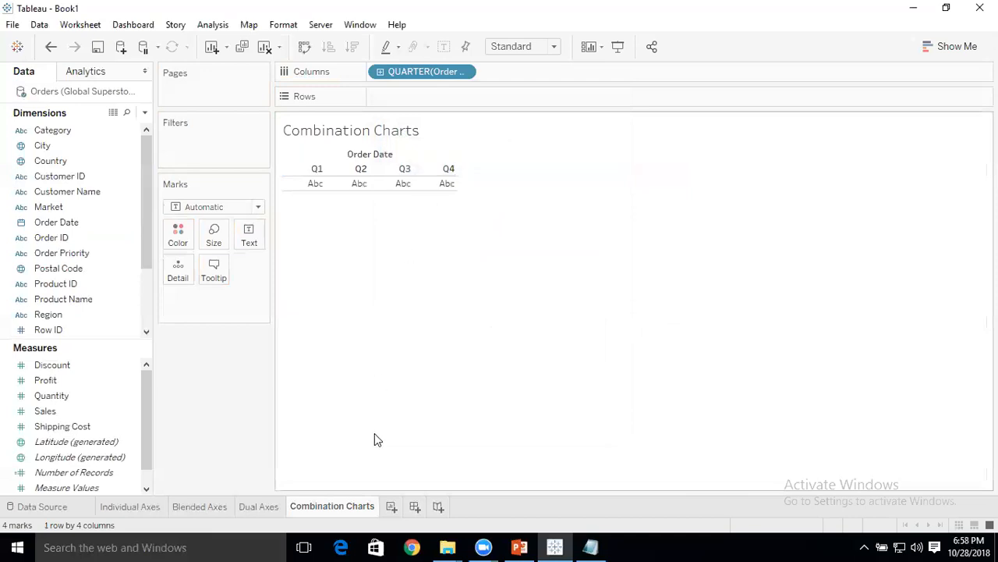
{"action": "left_click", "coordinate": [116, 381]}
{"action": "left_click_drag", "start_coordinate": [70, 410], "coordinate": [392, 95]}
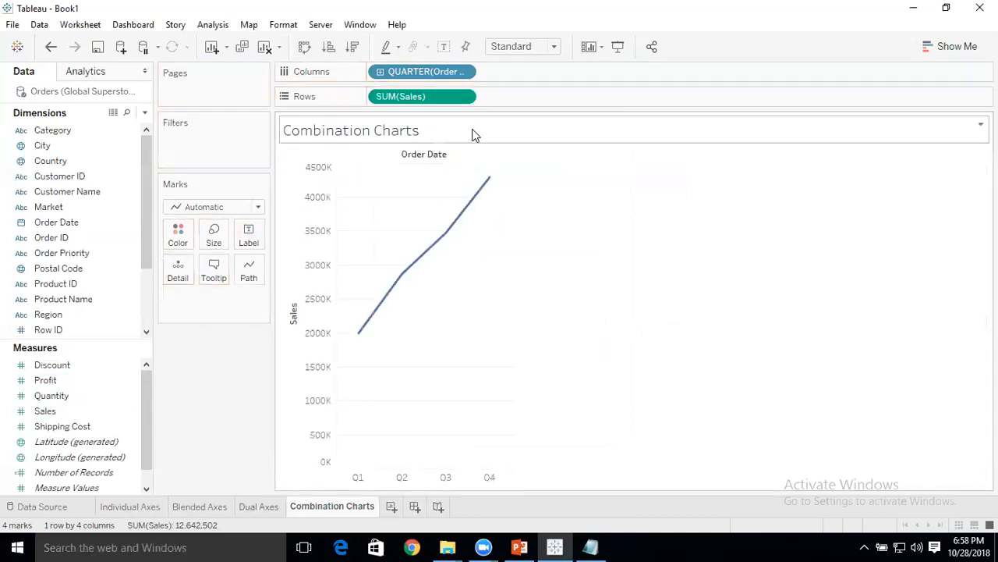
{"action": "left_click_drag", "start_coordinate": [61, 383], "coordinate": [505, 301]}
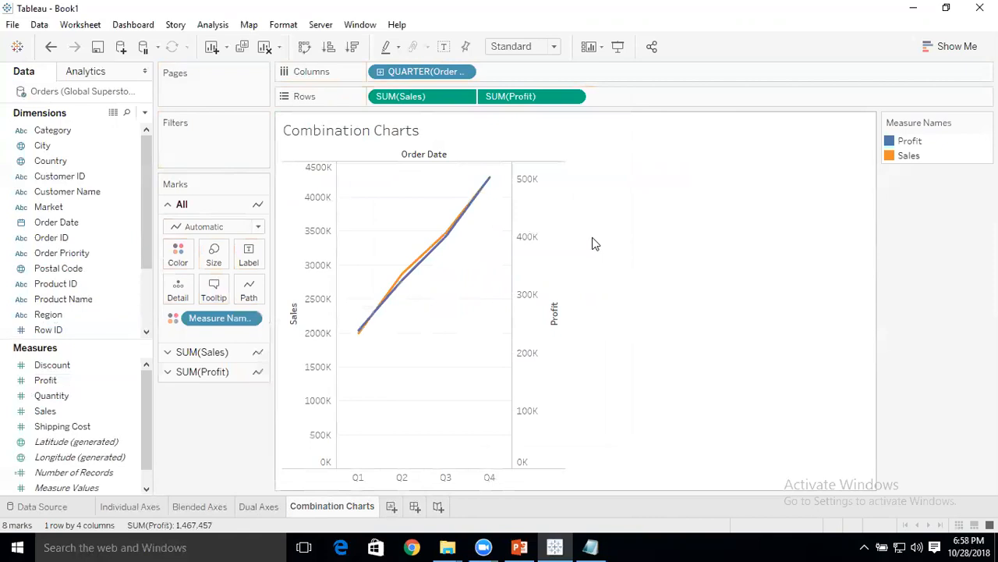
Synchronize the Profit axis with the Sales axis and change the SUM(Sales) mark type to Bar, keeping Profit as a line.
{"action": "right_click", "coordinate": [545, 208]}
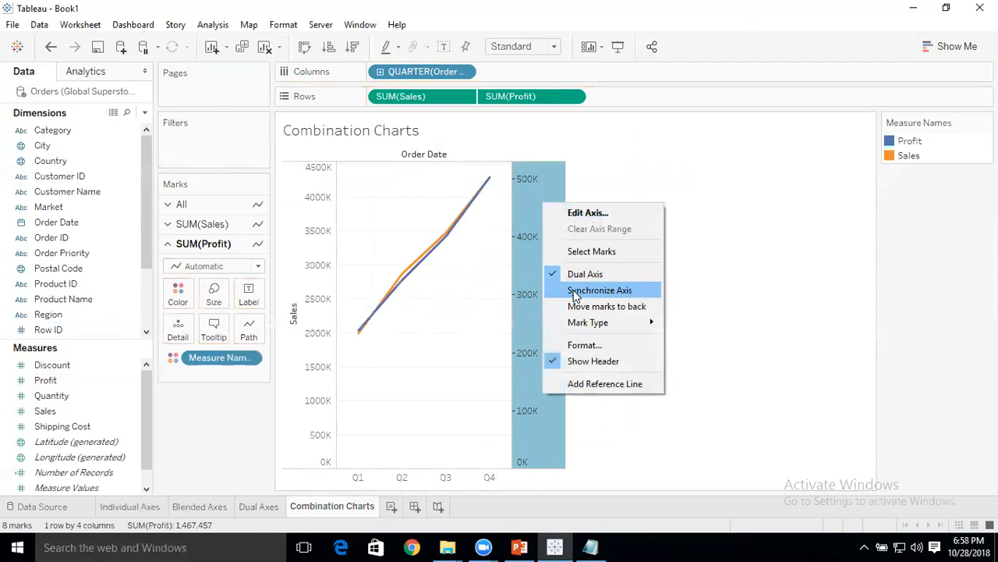
{"action": "left_click", "coordinate": [599, 290]}
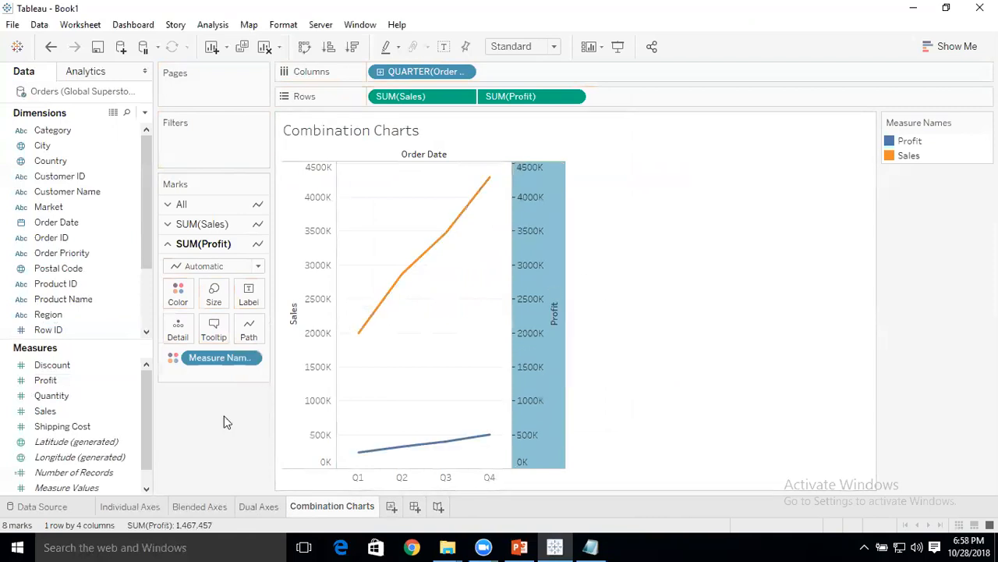
{"action": "left_click", "coordinate": [209, 225]}
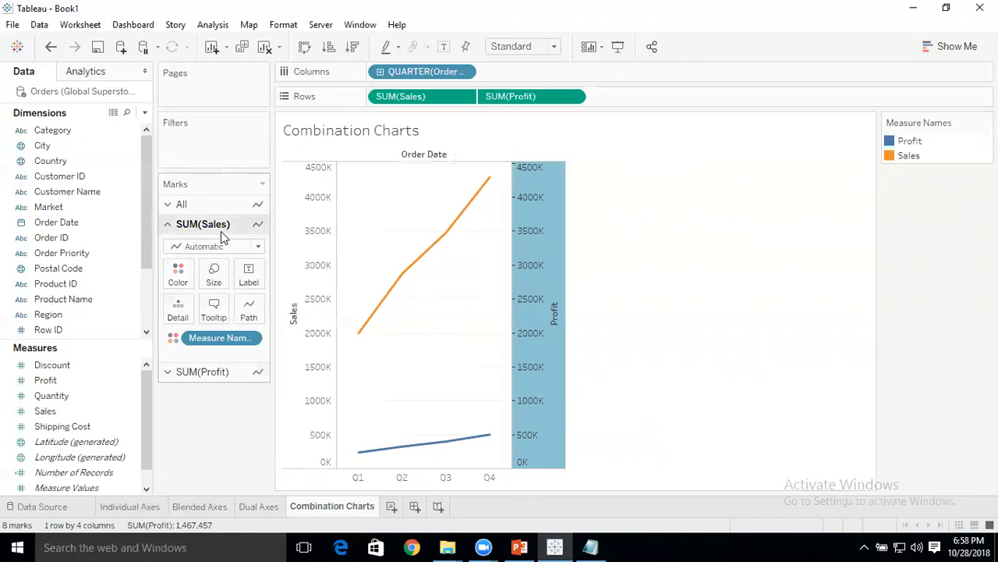
{"action": "left_click", "coordinate": [257, 247]}
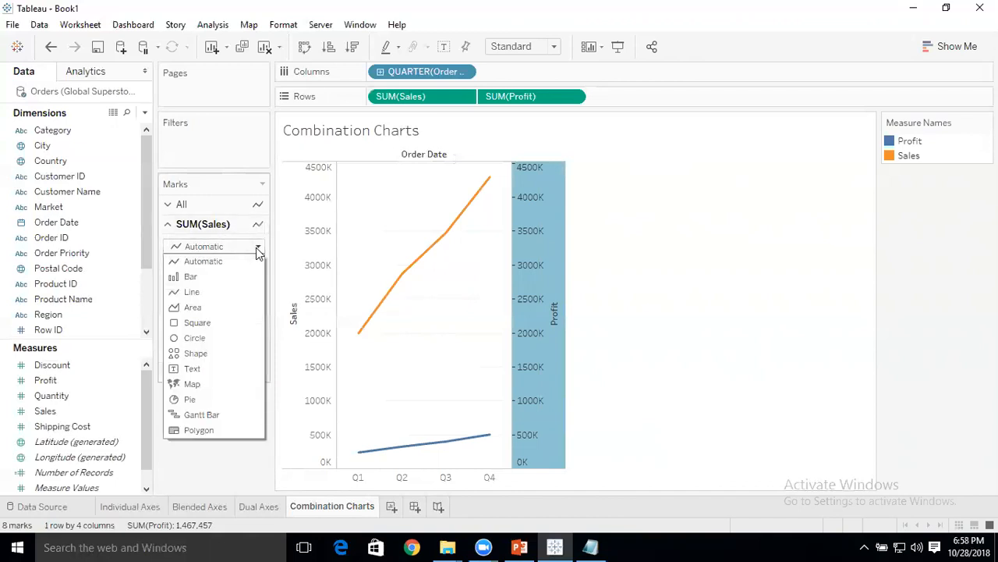
{"action": "left_click", "coordinate": [209, 277]}
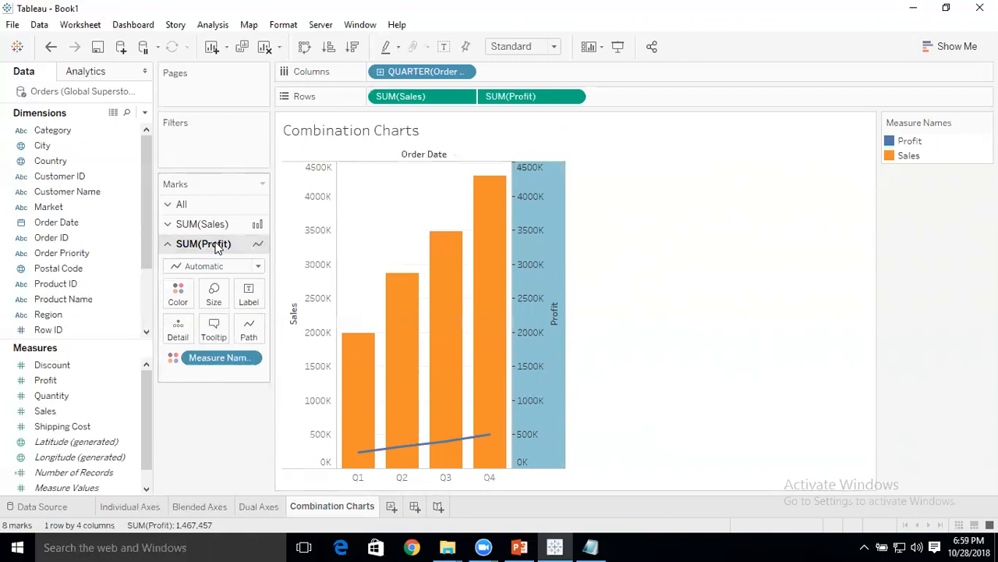
On a new worksheet, place the discrete QUARTER(Order Date) on Columns and the Sales and Profit measures side by side on Rows.
{"action": "left_click", "coordinate": [392, 507]}
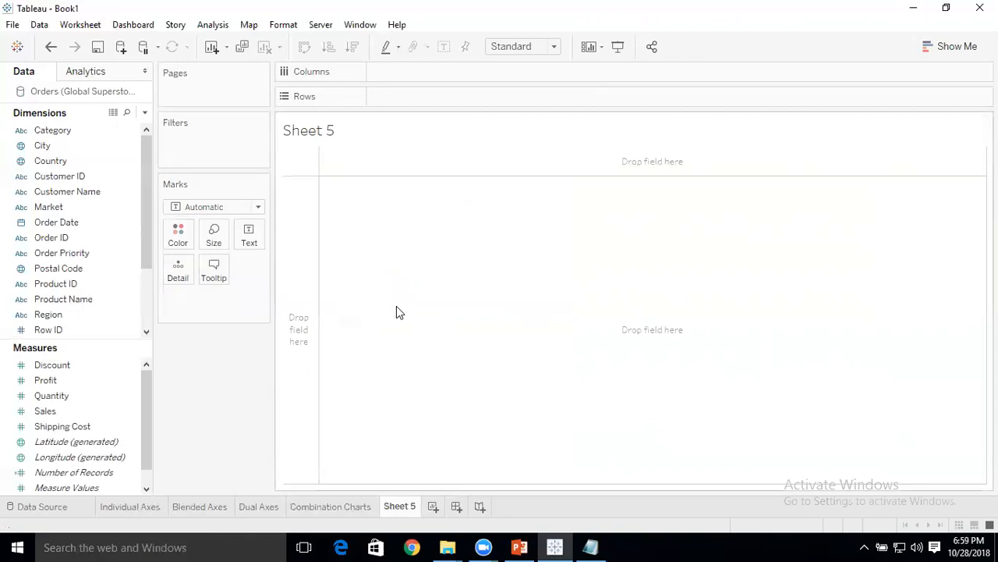
{"action": "left_click_drag", "start_coordinate": [67, 224], "coordinate": [403, 71]}
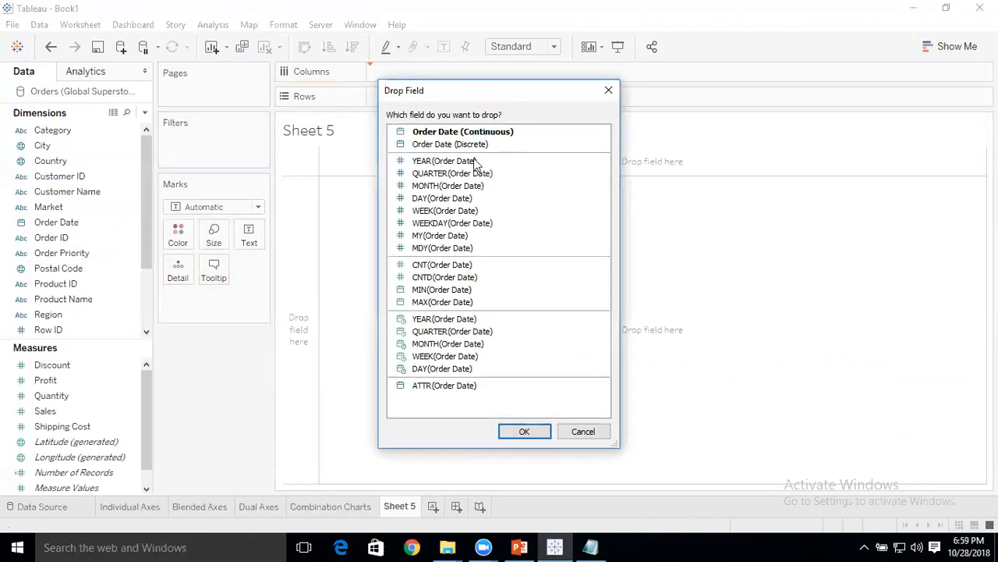
{"action": "double_click", "coordinate": [455, 175]}
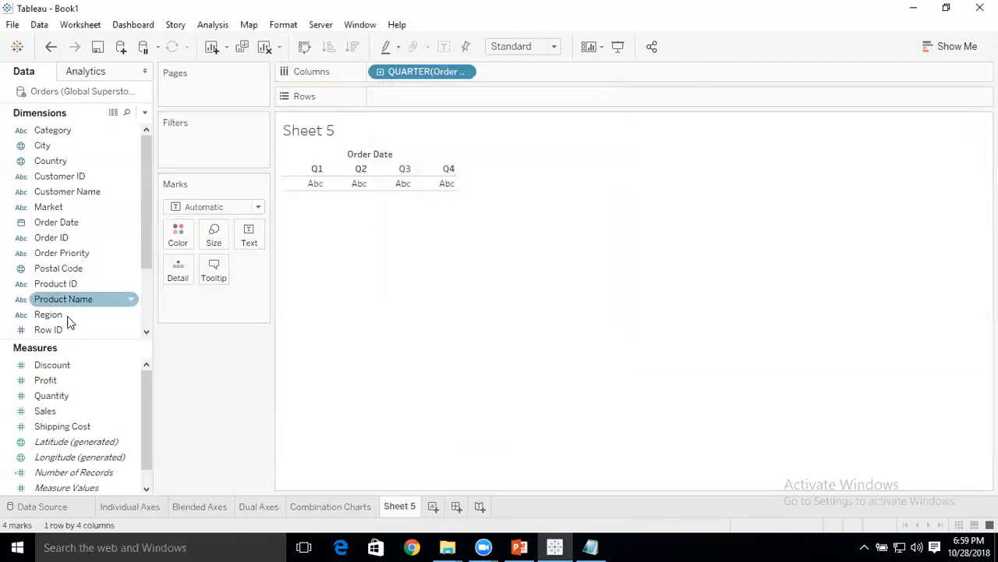
{"action": "left_click_drag", "start_coordinate": [59, 410], "coordinate": [422, 101]}
{"action": "left_click_drag", "start_coordinate": [67, 378], "coordinate": [561, 104]}
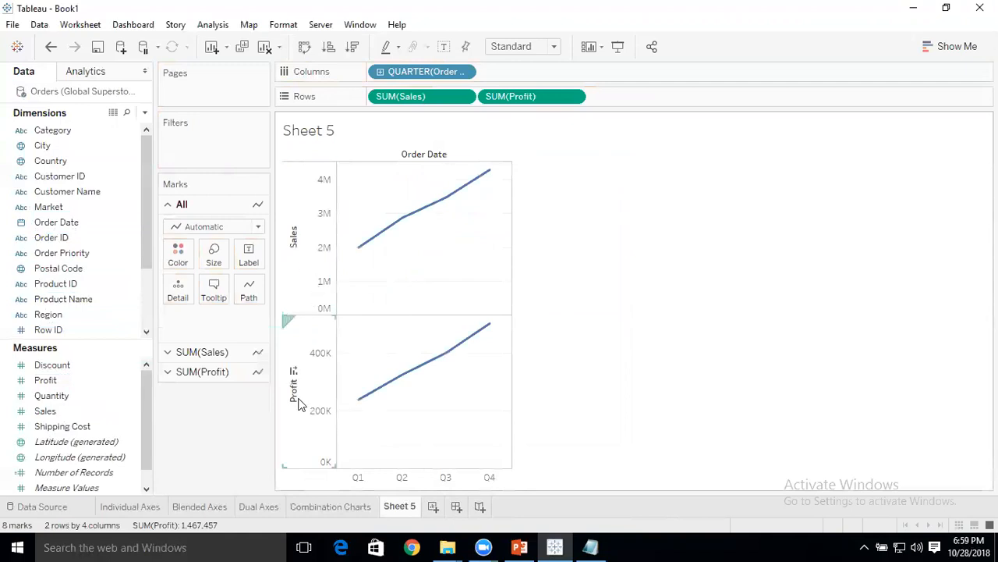
Change the SUM(Sales) mark type to Bar and label the bars with the Sales measure.
{"action": "left_click", "coordinate": [226, 356]}
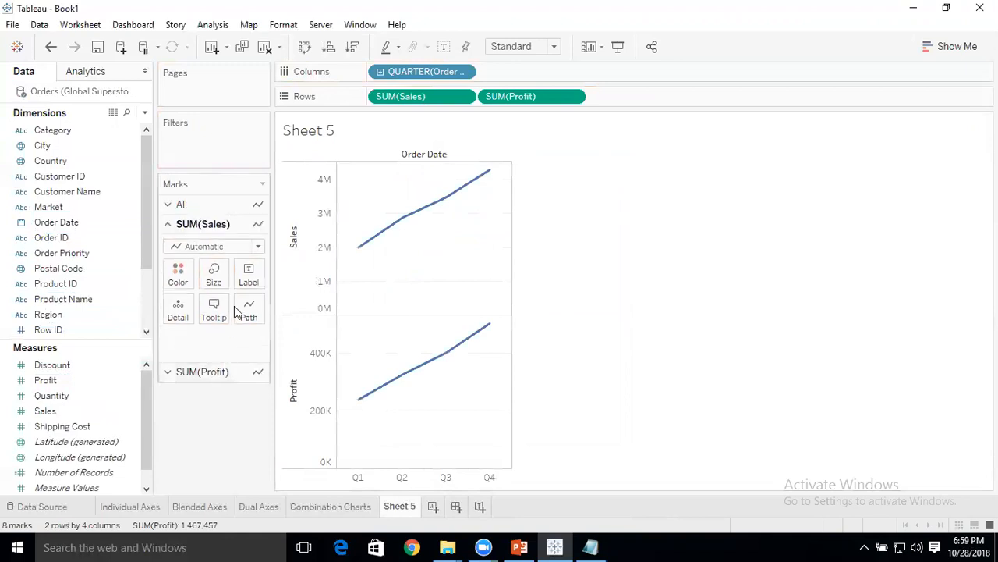
{"action": "left_click", "coordinate": [258, 246]}
{"action": "left_click", "coordinate": [209, 278]}
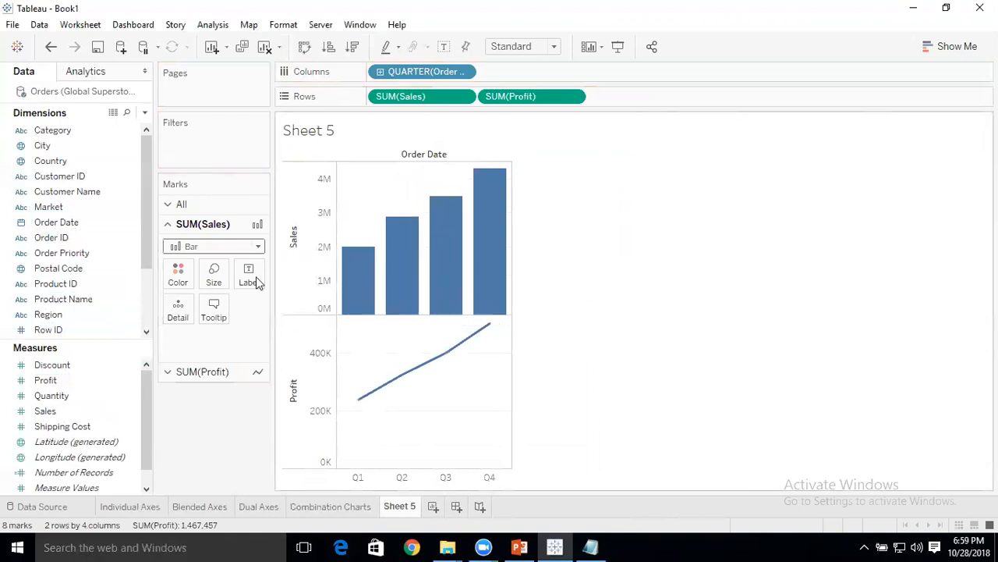
{"action": "left_click_drag", "start_coordinate": [45, 412], "coordinate": [249, 279]}
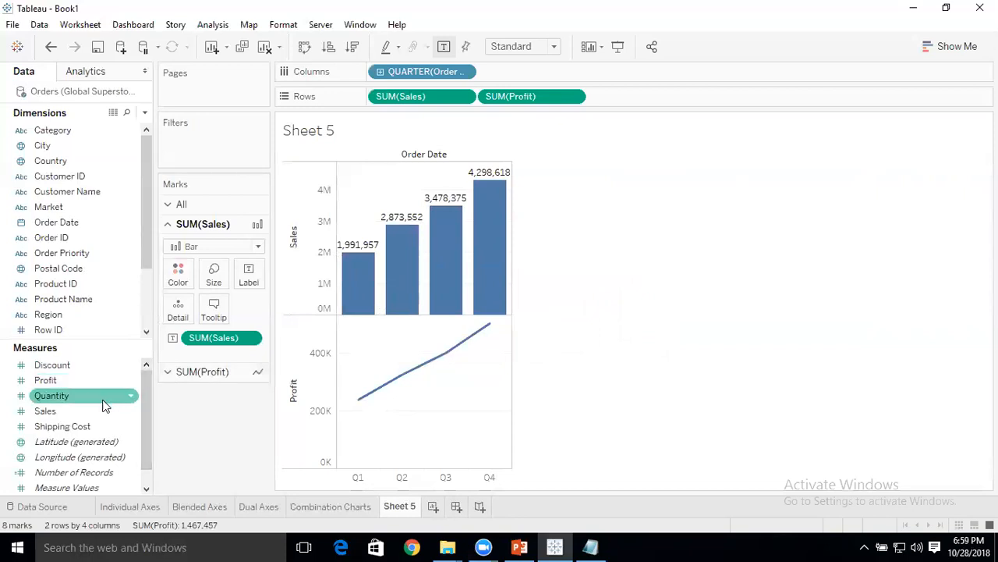
Add the Quantity measure as a secondary axis on the Sales bar chart.
{"action": "left_click_drag", "start_coordinate": [82, 397], "coordinate": [575, 261]}
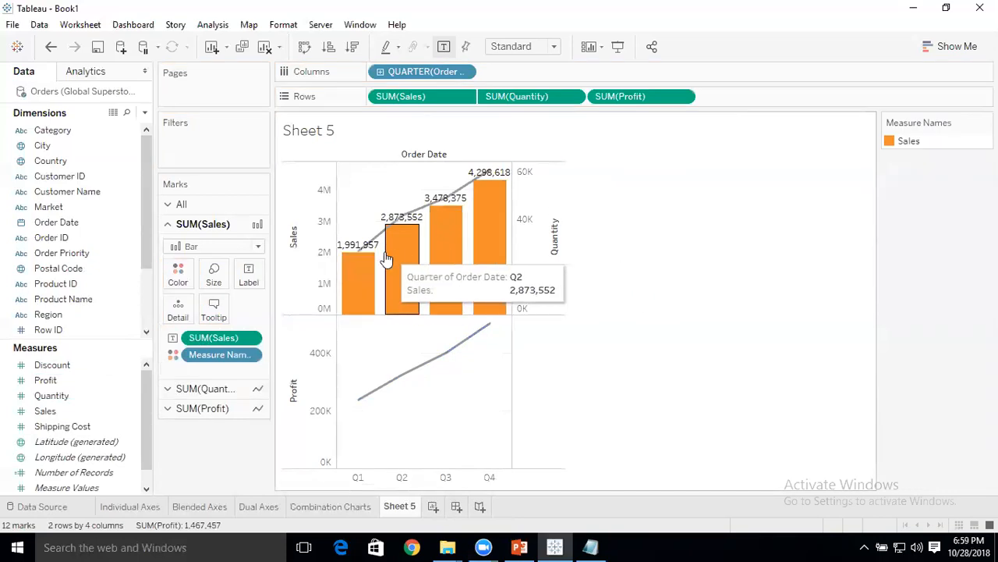
{"action": "mouse_move", "coordinate": [499, 177]}
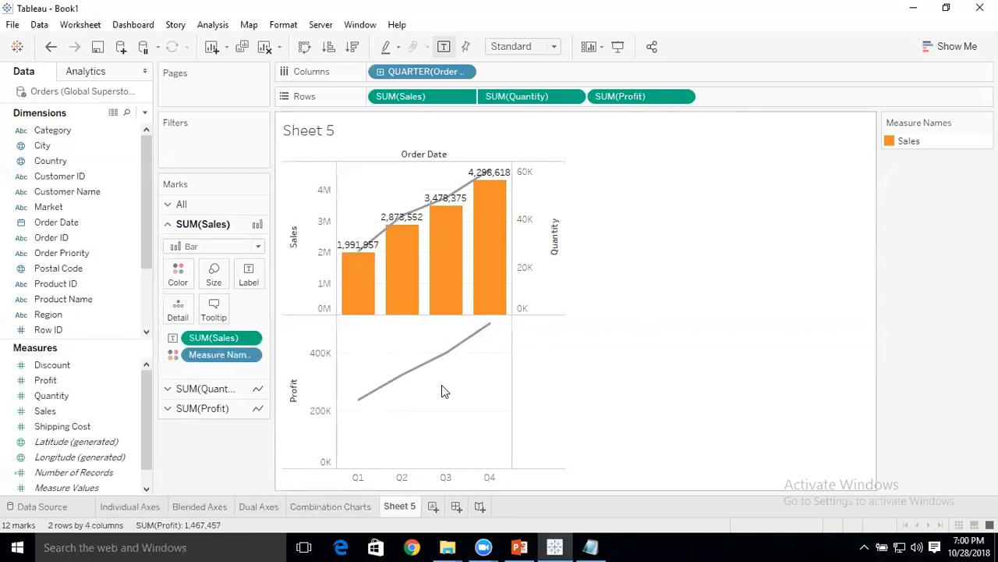
Label the SUM(Profit) line with the Profit measure, then show the mark settings shared by all measures.
{"action": "left_click", "coordinate": [213, 408]}
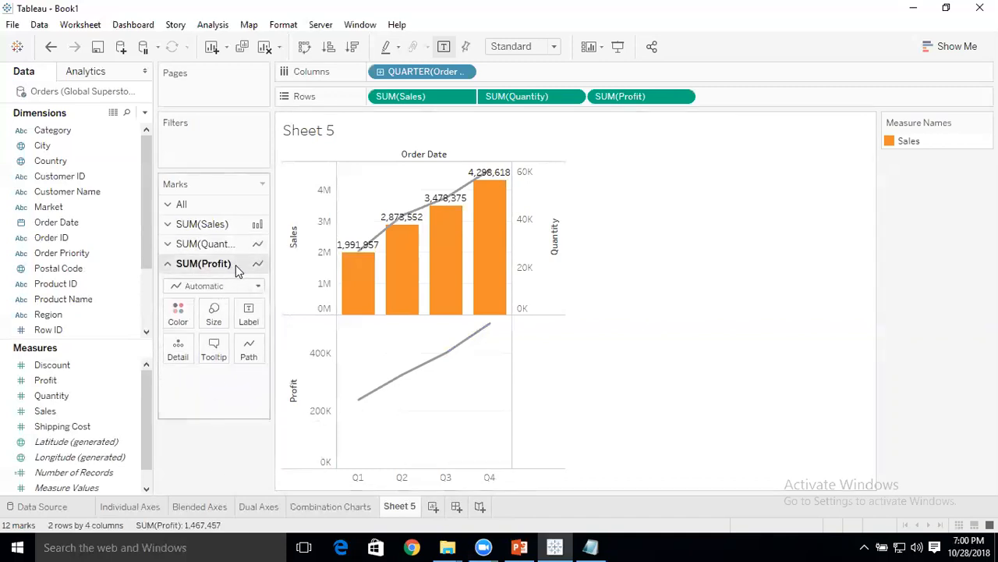
{"action": "left_click_drag", "start_coordinate": [45, 380], "coordinate": [252, 318]}
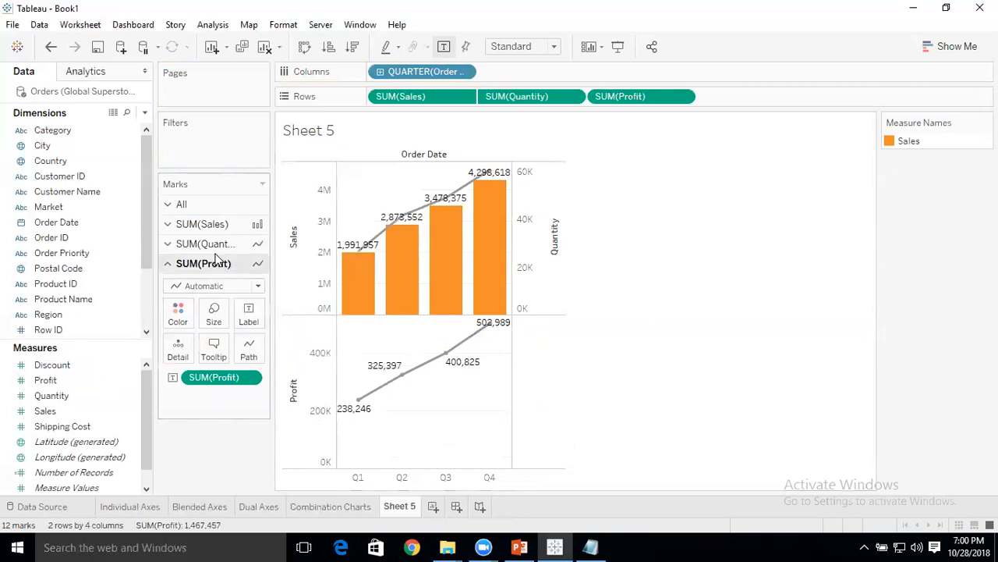
{"action": "left_click", "coordinate": [212, 225]}
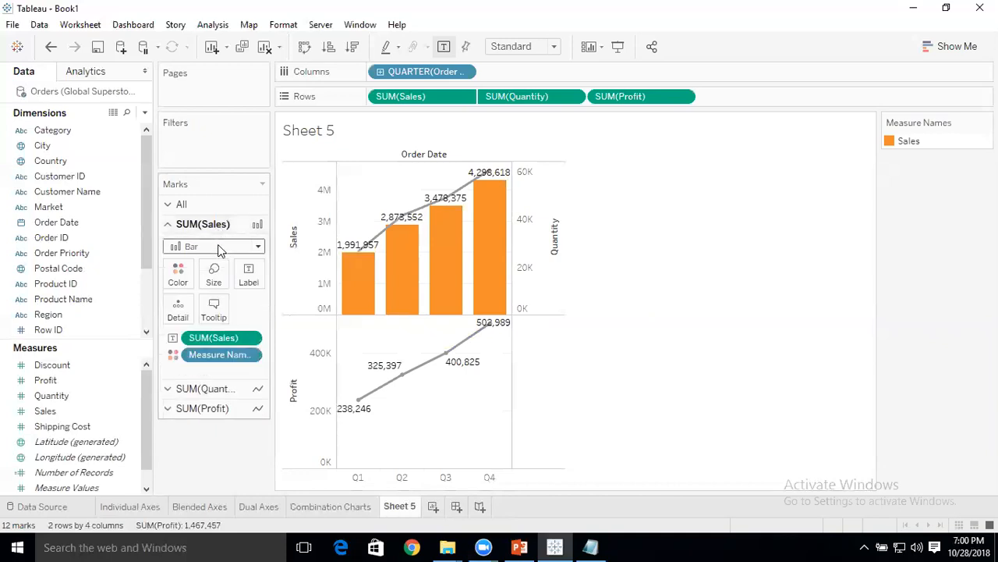
{"action": "left_click", "coordinate": [176, 207]}
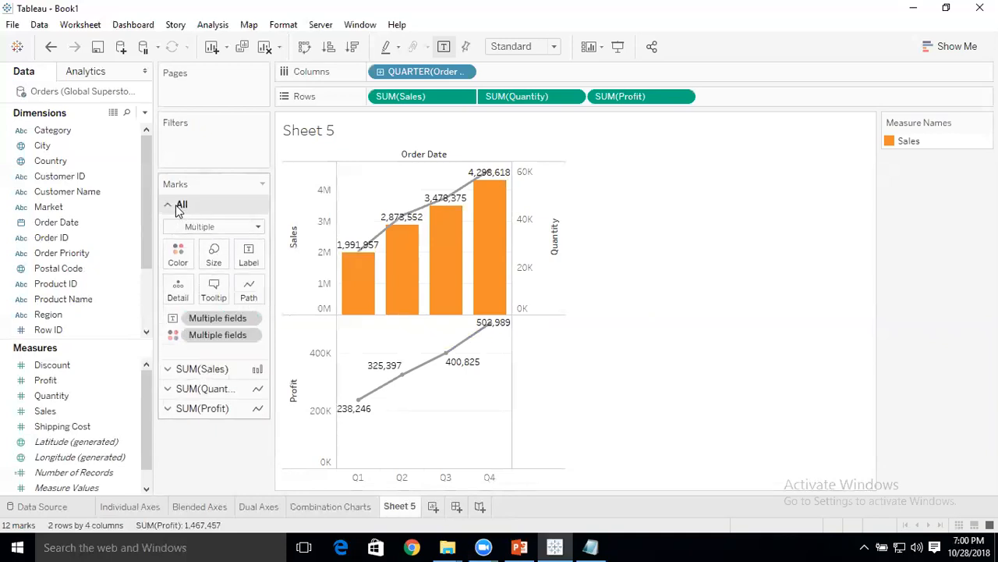